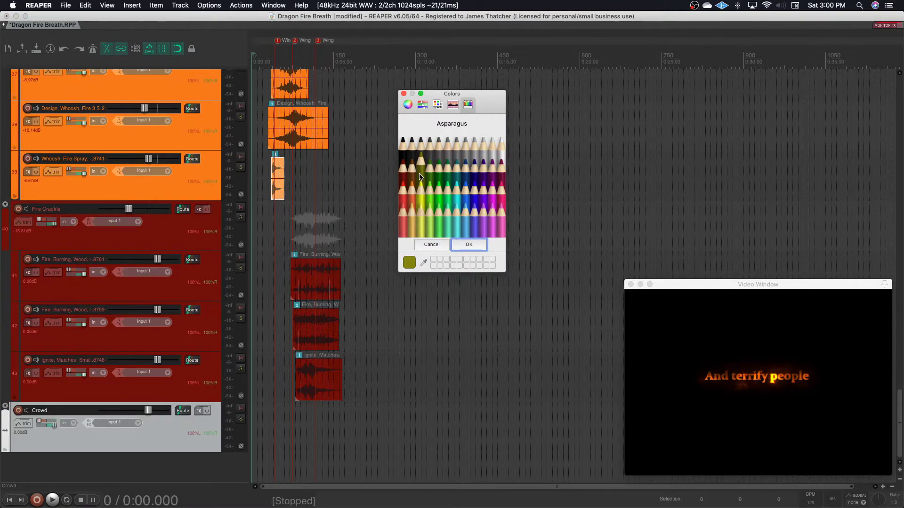
Apply the Asparagus colour to the Crowd track
left_click(476, 250)
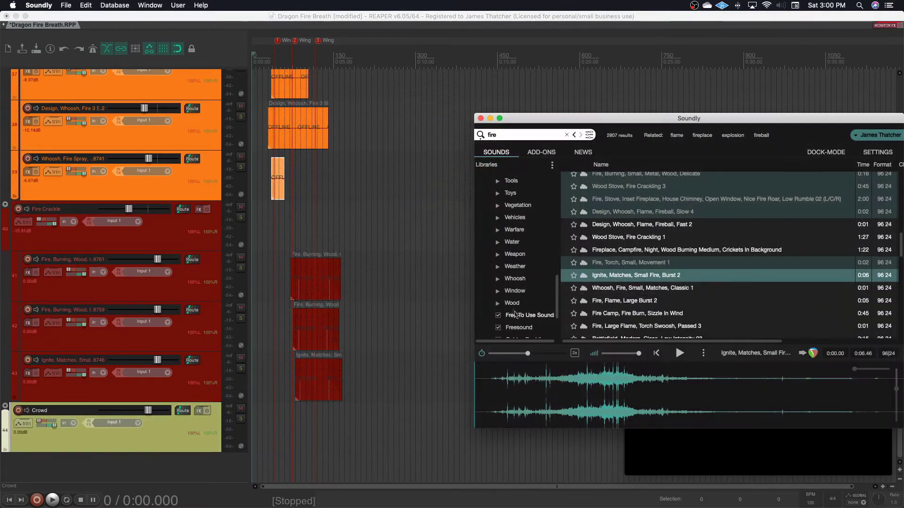
Switch to Soundly and browse the Warfare Battlefield sounds and the Crowd Outdoor category for suitable recordings
left_click(497, 231)
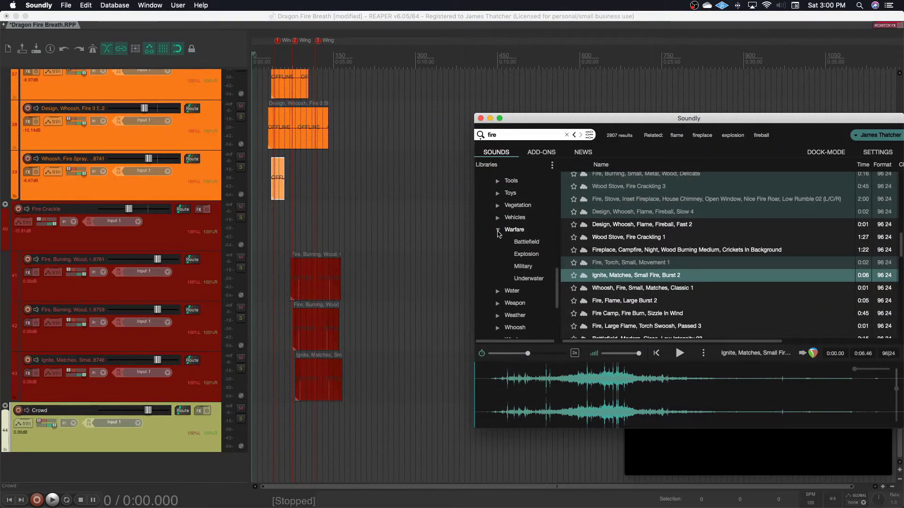
left_click(527, 242)
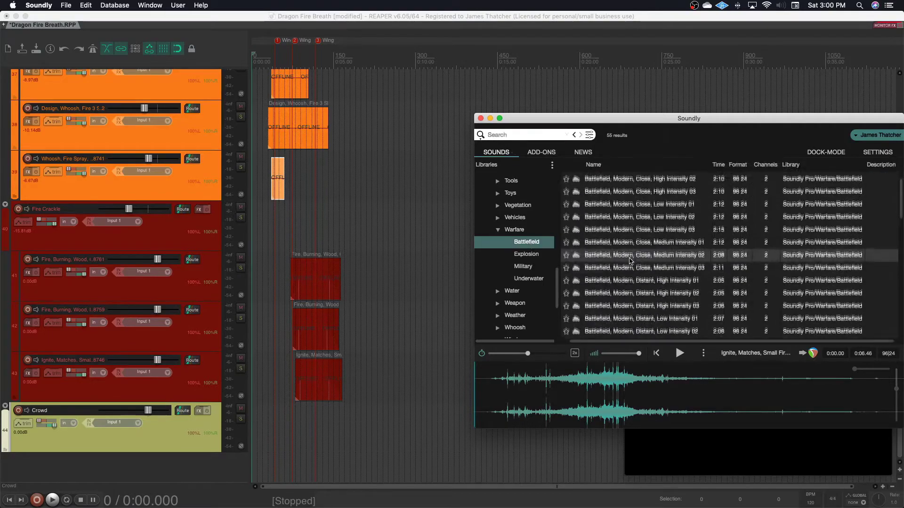
scroll(630, 262, "down", 10)
scroll(630, 261, "down", 10)
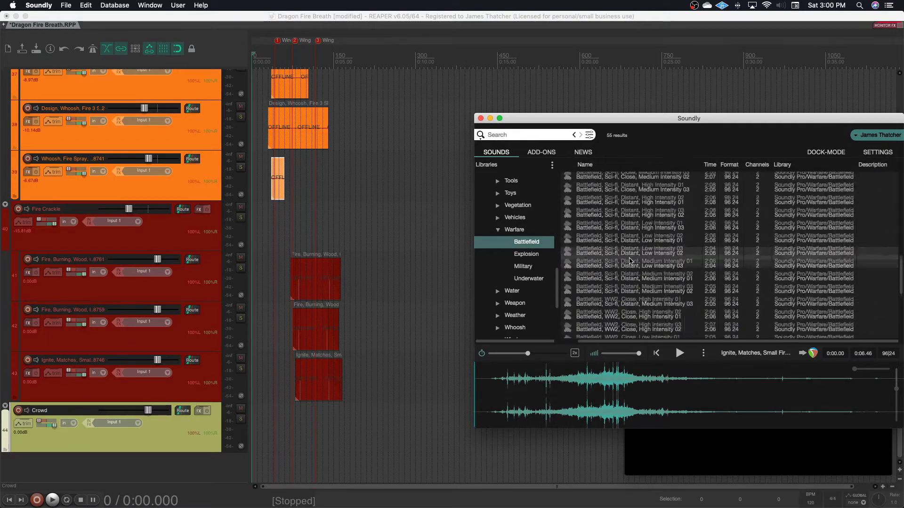
scroll(630, 261, "down", 2)
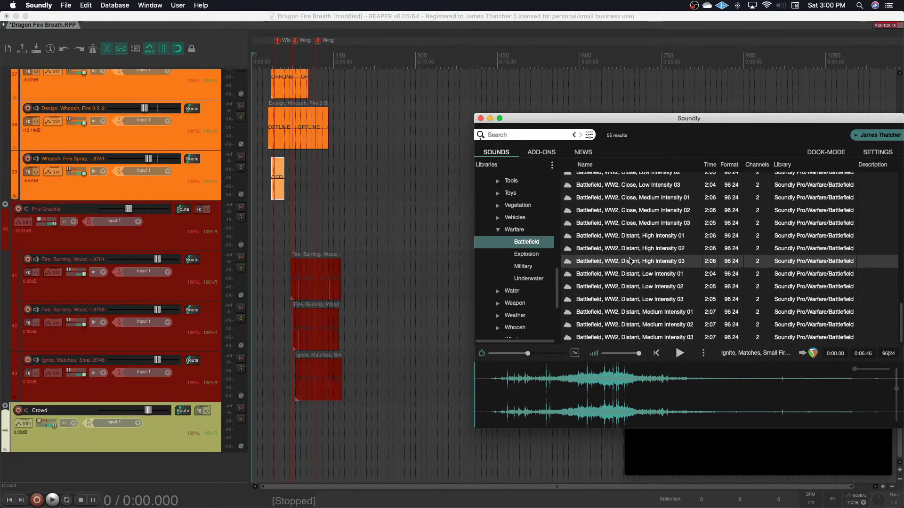
scroll(630, 261, "up", 1)
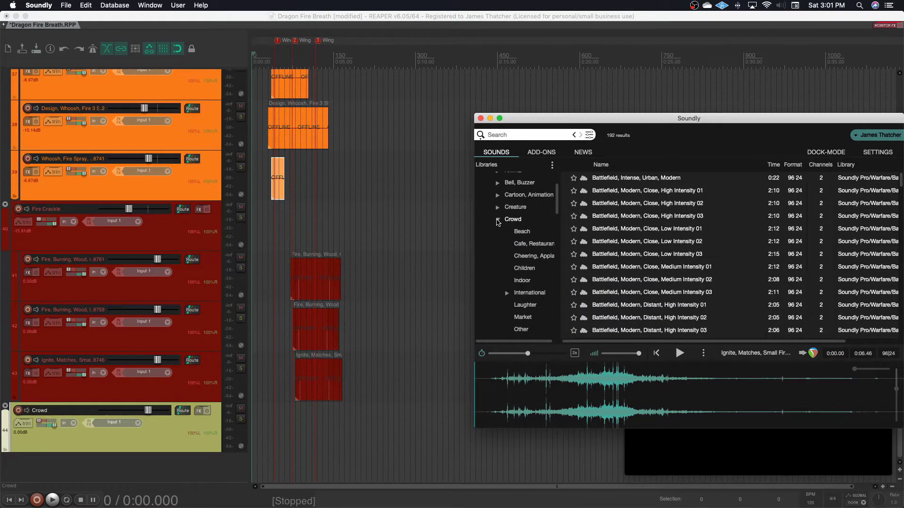
scroll(504, 235, "down", 3)
left_click(503, 271)
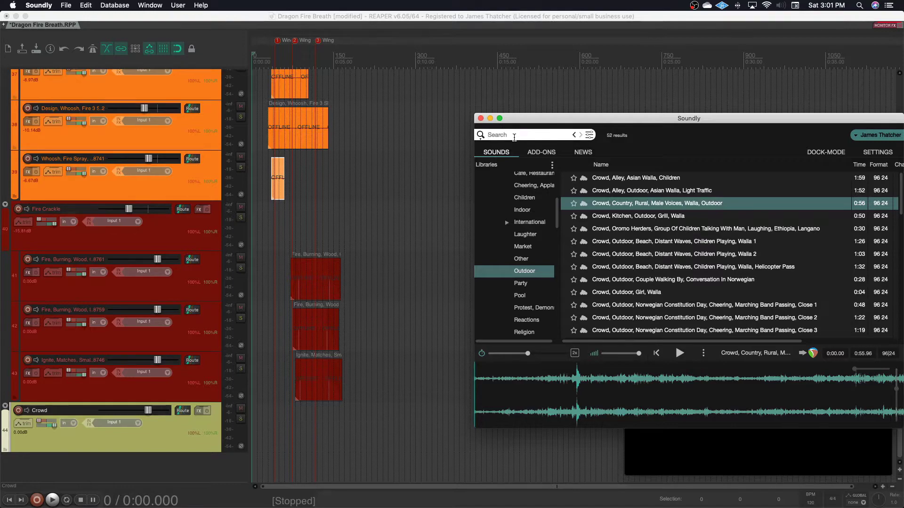
Search the sound library for army recordings
left_click(514, 136)
type("ancient army")
key("Return")
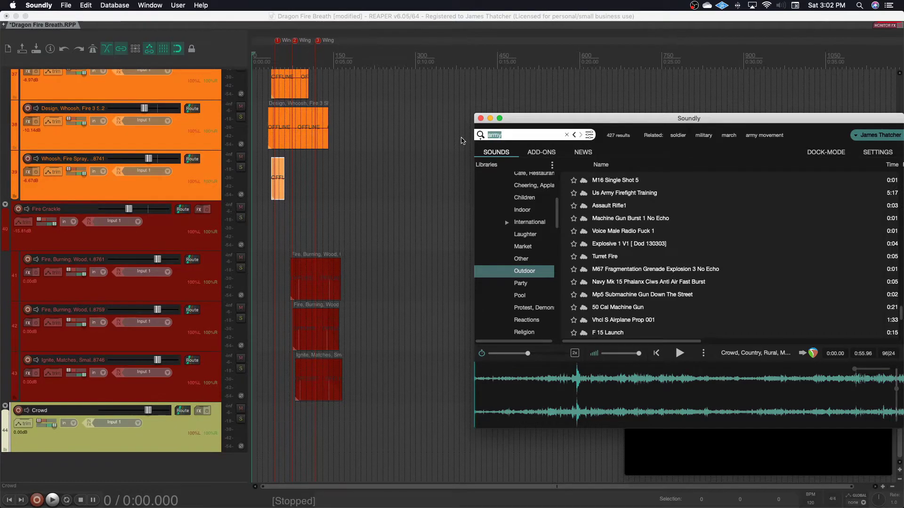
Search for angry crowd, audition about the first 8.4 s of R26-02-Excited Agitated Crowd Approaches and place that section on a new track under Crowd
type("a")
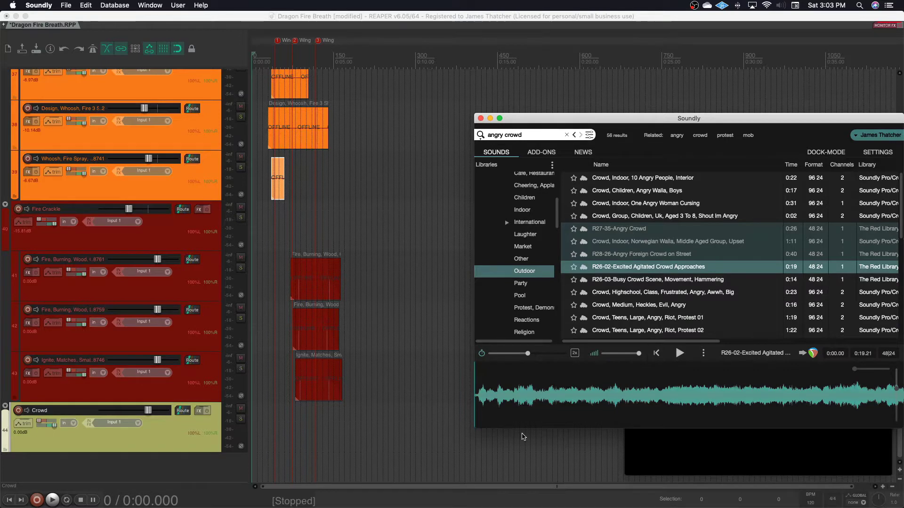
left_click_drag(478, 395, 664, 396)
left_click(679, 353)
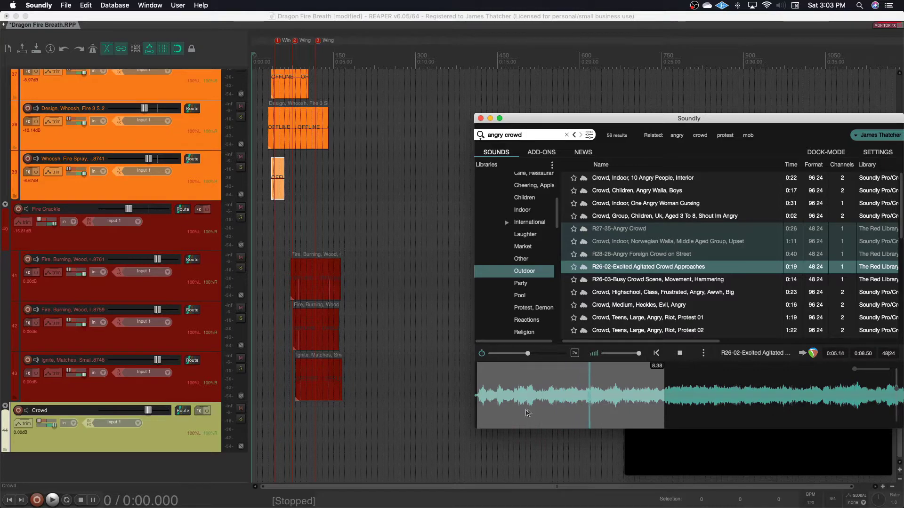
left_click(680, 355)
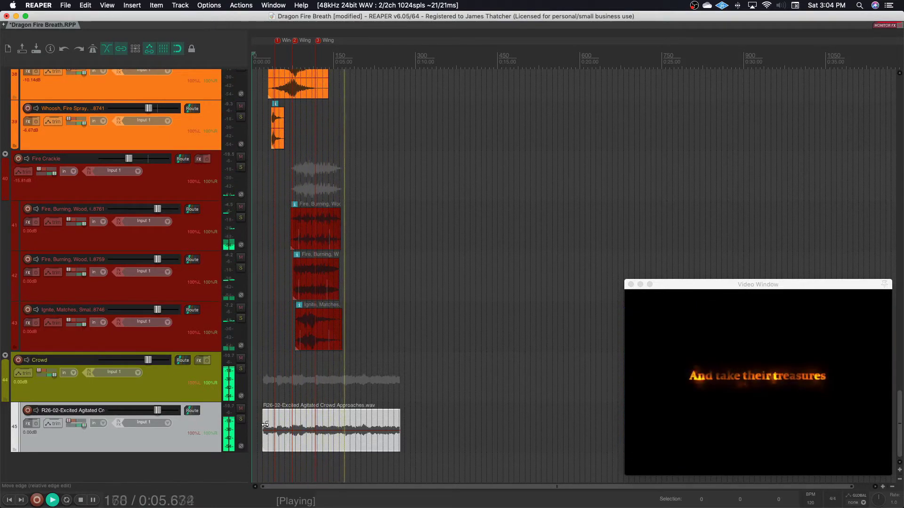
In REAPER, trim the agitated crowd clip to about 4 s from the first marker and fade out its end while checking playback
key("space")
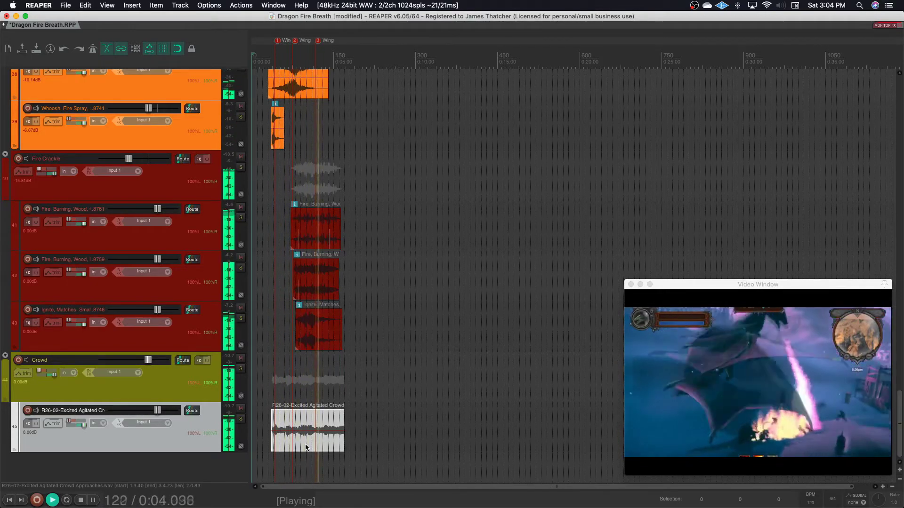
key("space")
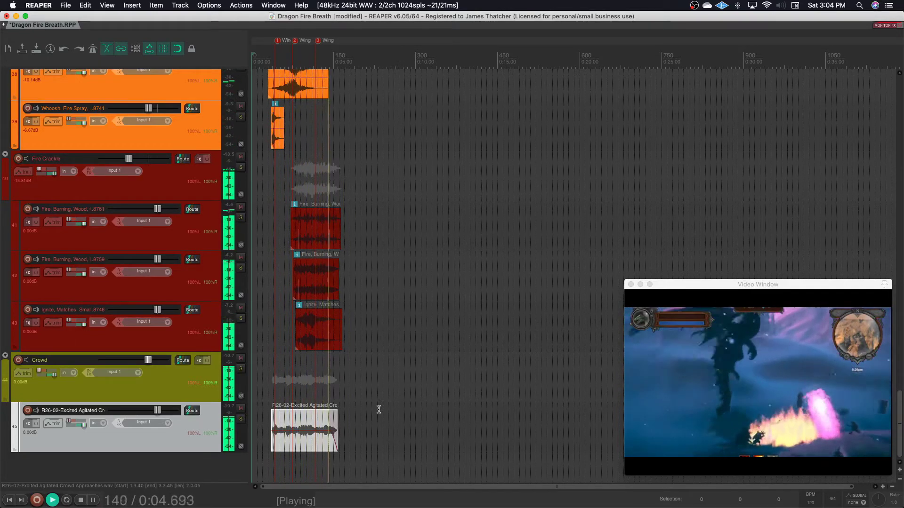
key("space")
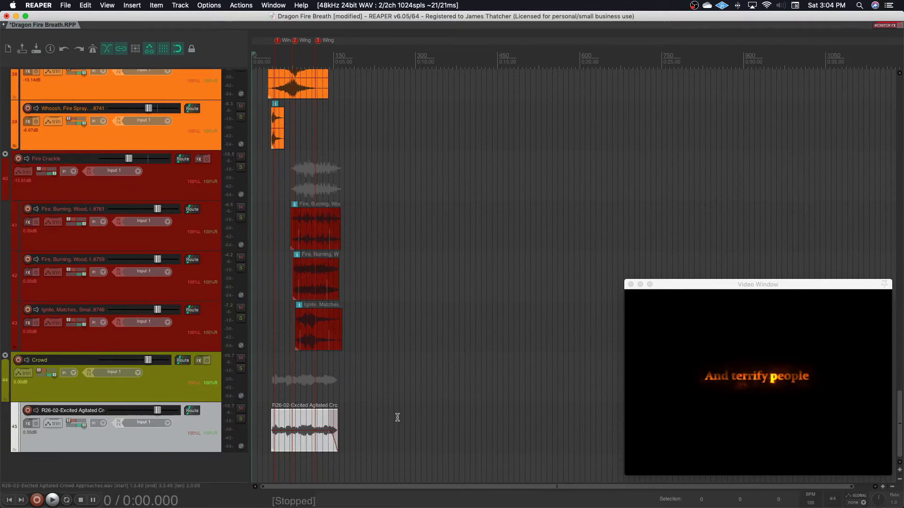
Audition the sword and blade hits from a sword search in Soundly and send a Sword, Impact, Heavy sound to the project
key("super+Tab")
left_click(616, 179)
left_click(642, 257)
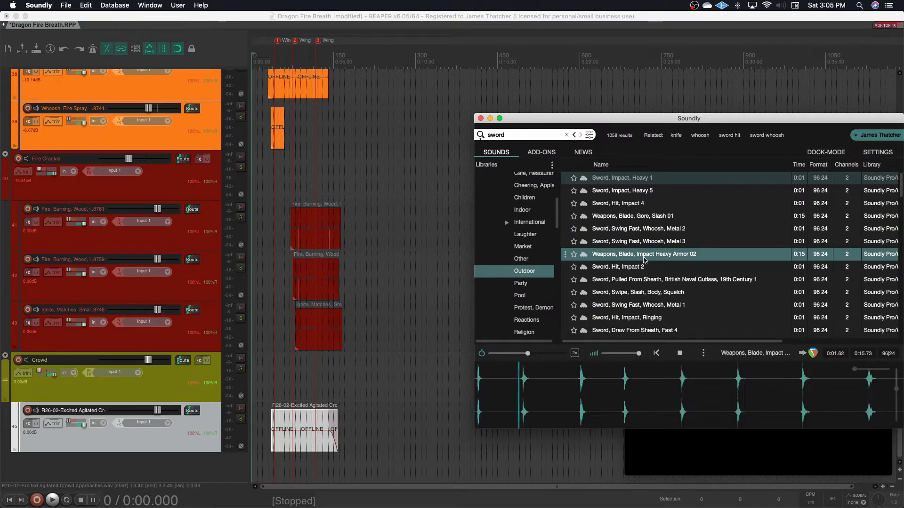
left_click(636, 218)
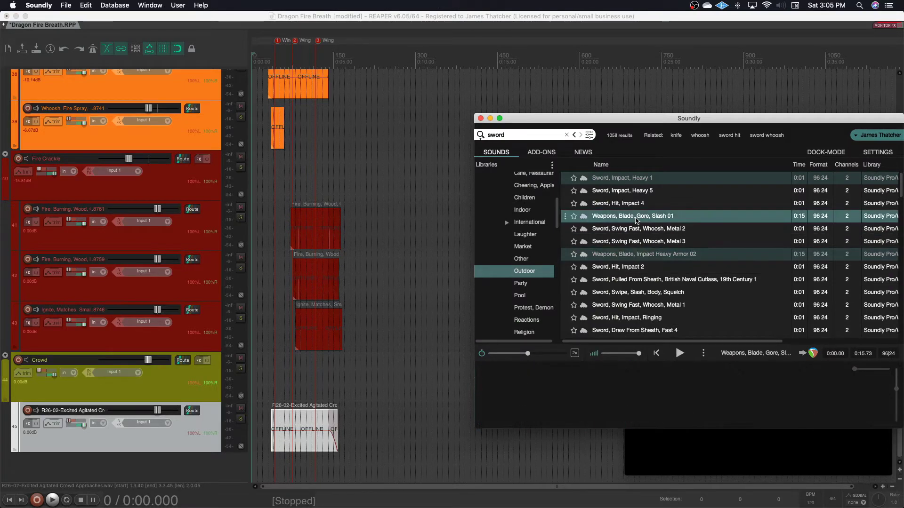
left_click(632, 205)
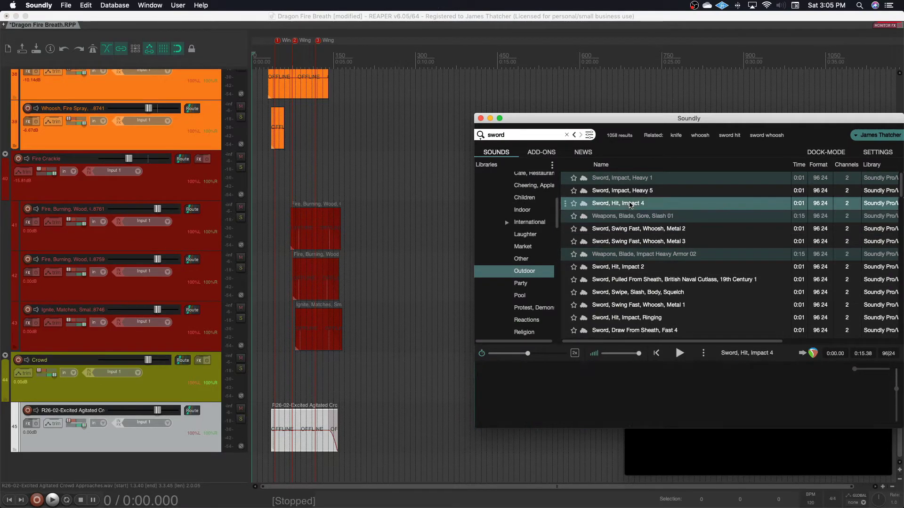
left_click(630, 191)
left_click(808, 353)
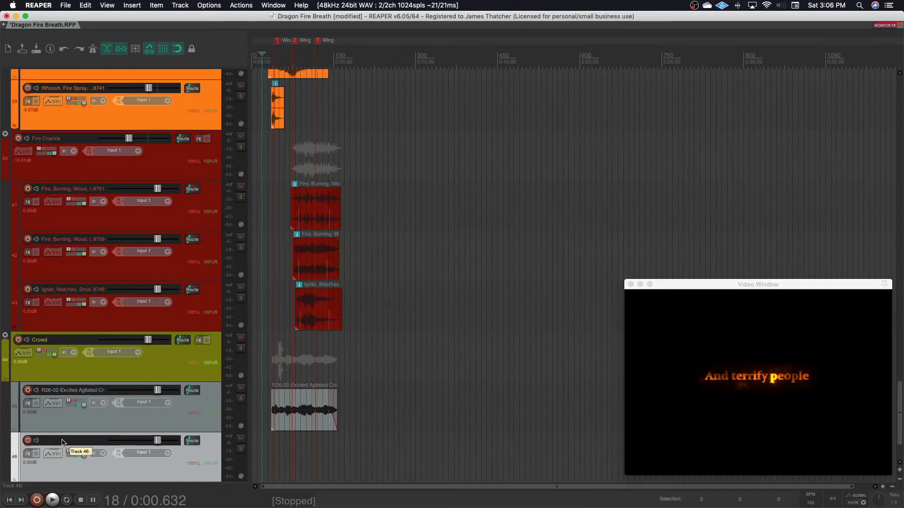
In REAPER, name the new parent track for the sword sounds Weapons
double_click(62, 443)
type("Weapons")
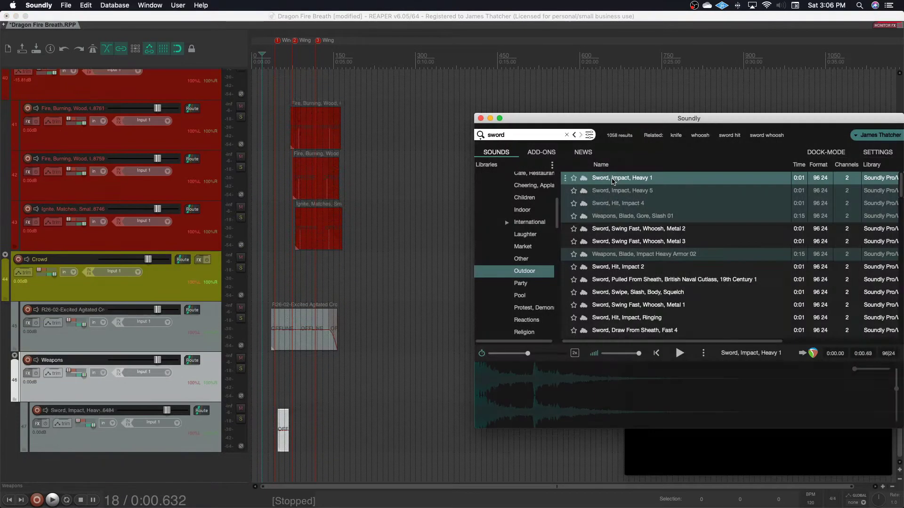
Place a second heavy sword impact at 3 s and add Soundly's Sword, Hit, Impact 2 on a new track under Weapons
left_click(300, 430)
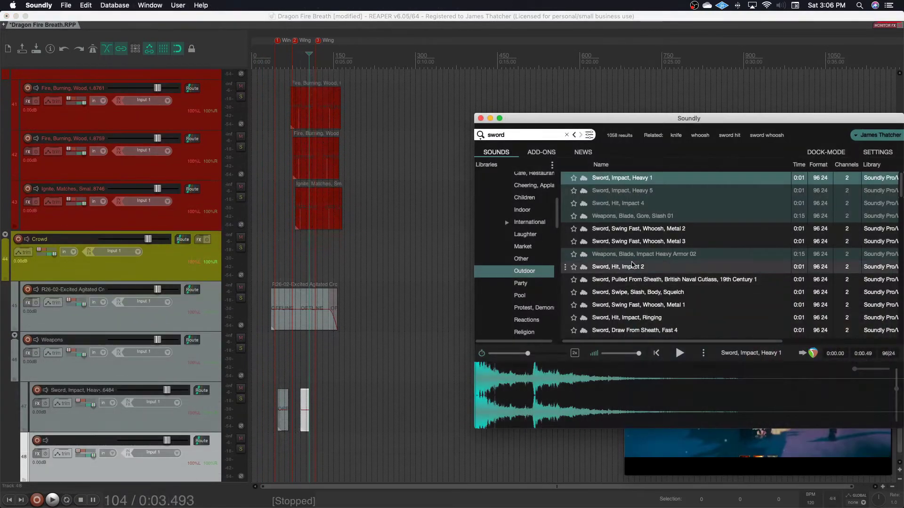
left_click(632, 265)
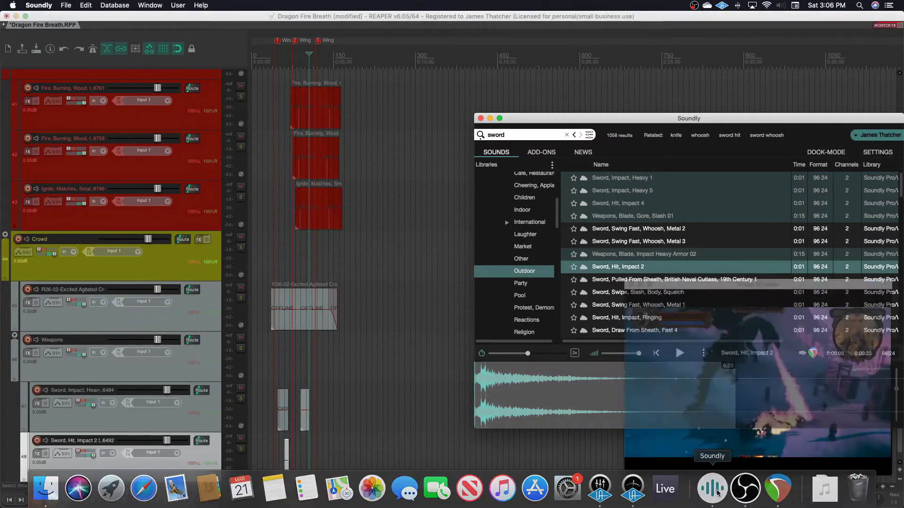
left_click(710, 487)
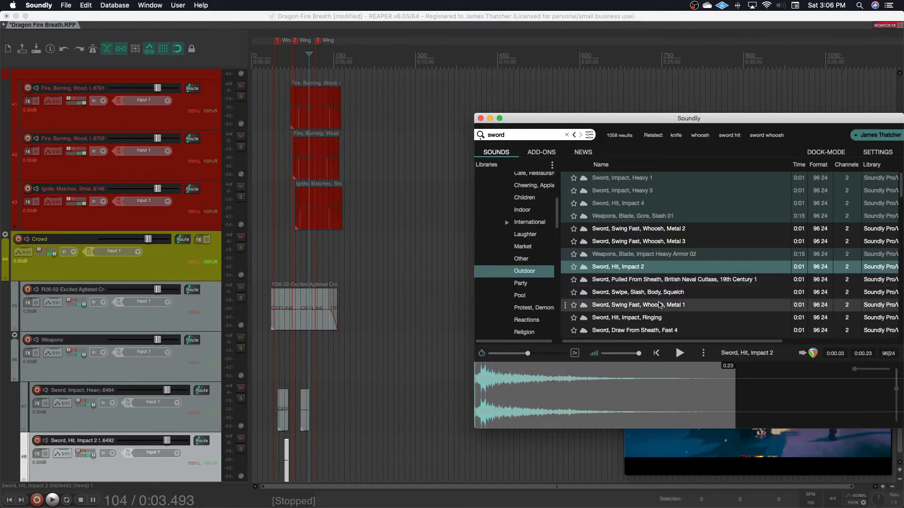
Audition the sheath, whoosh, heavy impact and slash sounds in Soundly and add a second clip to the Sword, Hit, Impact 2 track
key("Down")
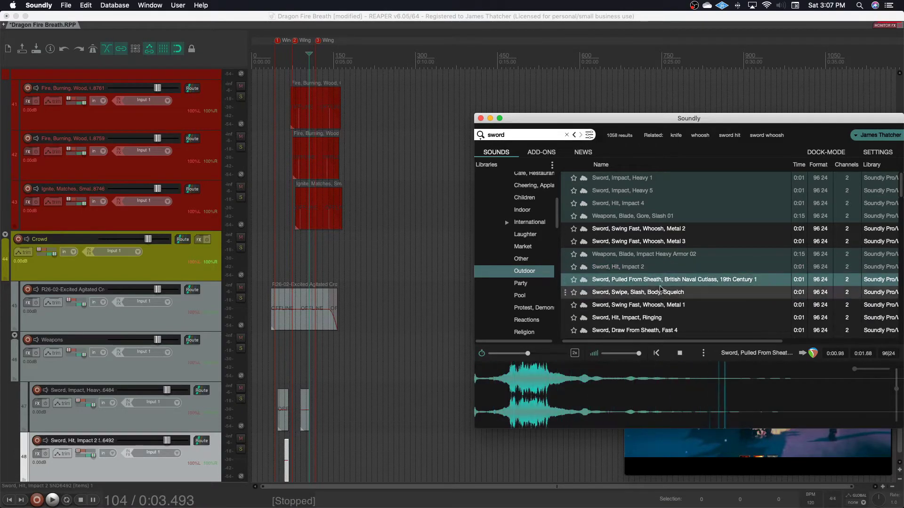
left_click(650, 304)
scroll(650, 301, "down", 3)
left_click(626, 287)
left_click(631, 312)
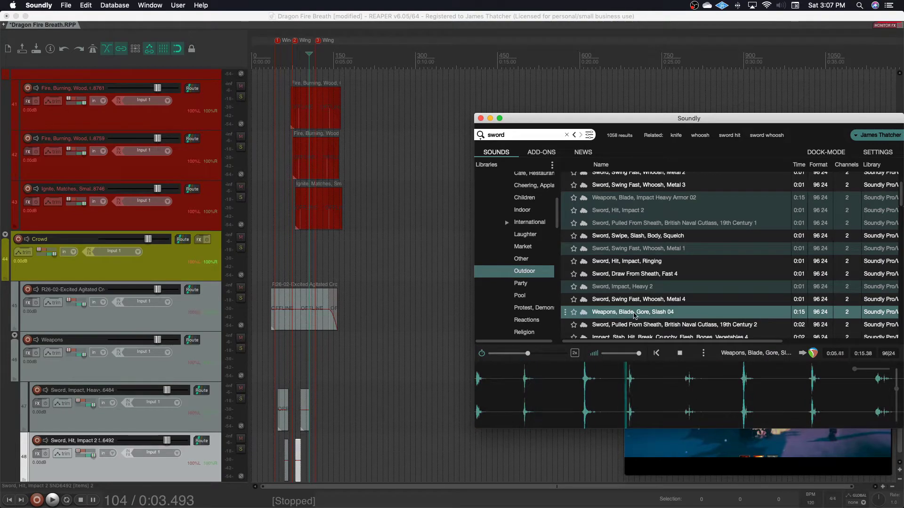
Audition Weapon, Sword, Metal Rattle 2, Sword, Hit Another, Fight 5 and Weapons, Blade, Gore, Slash 05
scroll(635, 310, "down", 4)
left_click(629, 278)
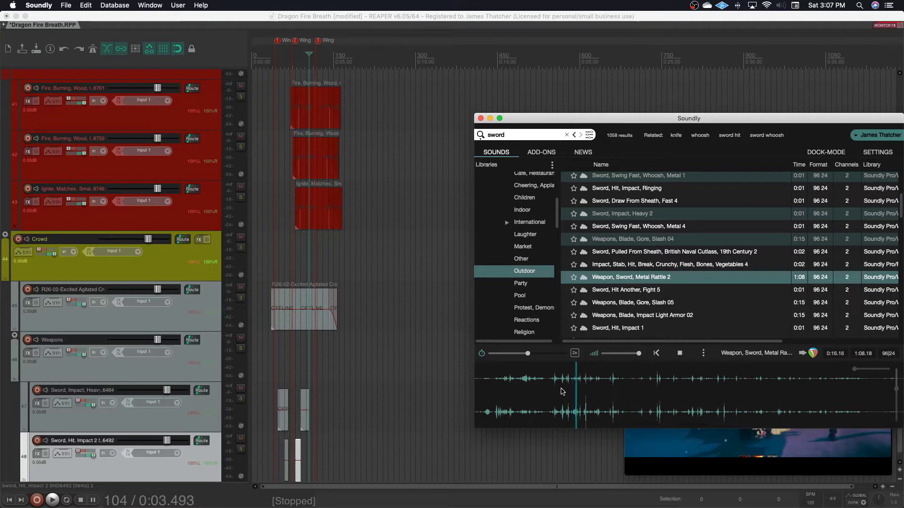
left_click(622, 291)
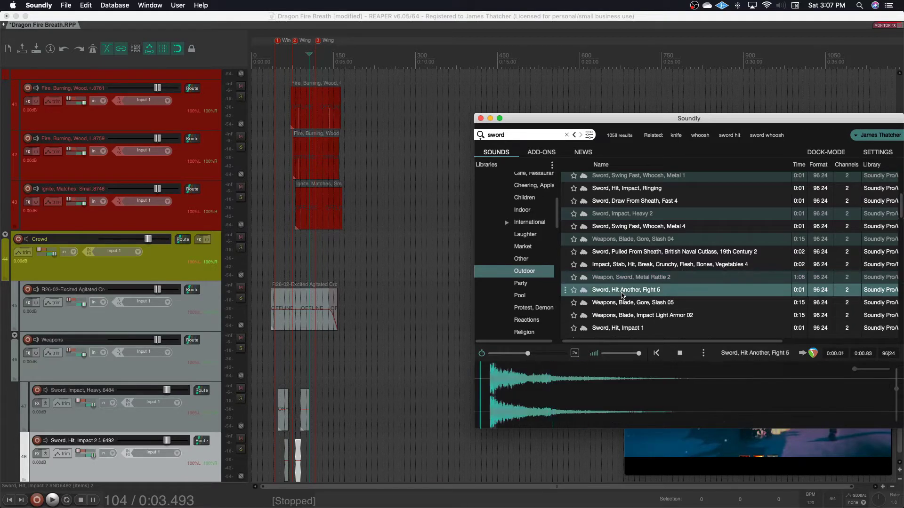
left_click(610, 304)
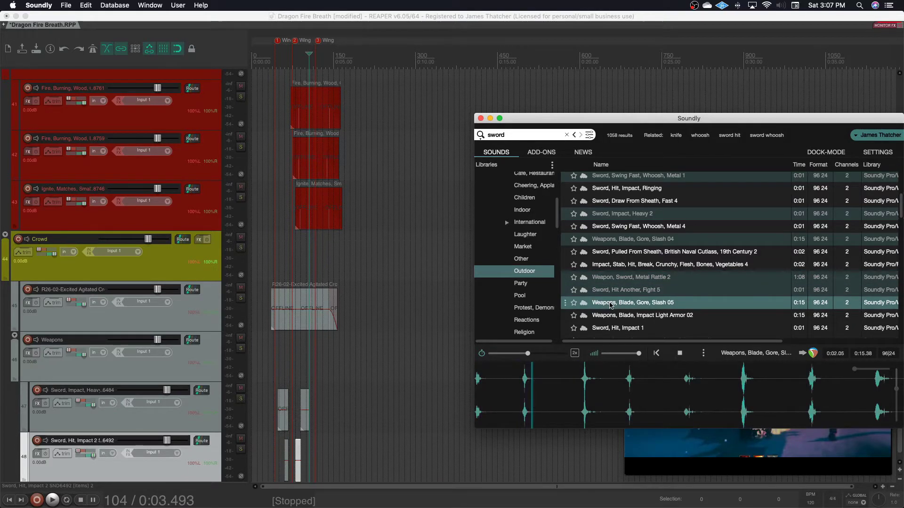
Audition Weapons, Blade, Impact Light Armor 02 and place three of its hits on a new track under Weapons
left_click(618, 318)
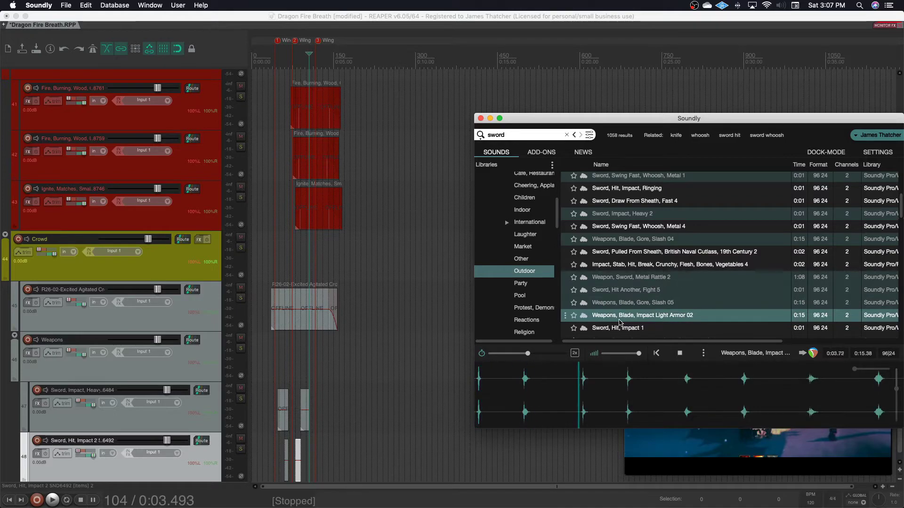
key("space")
left_click_drag(540, 380, 521, 379)
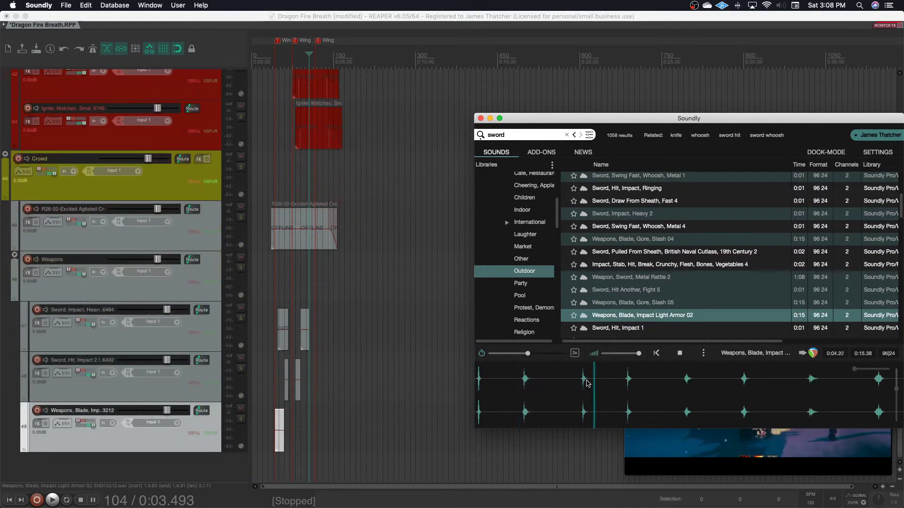
left_click(623, 401)
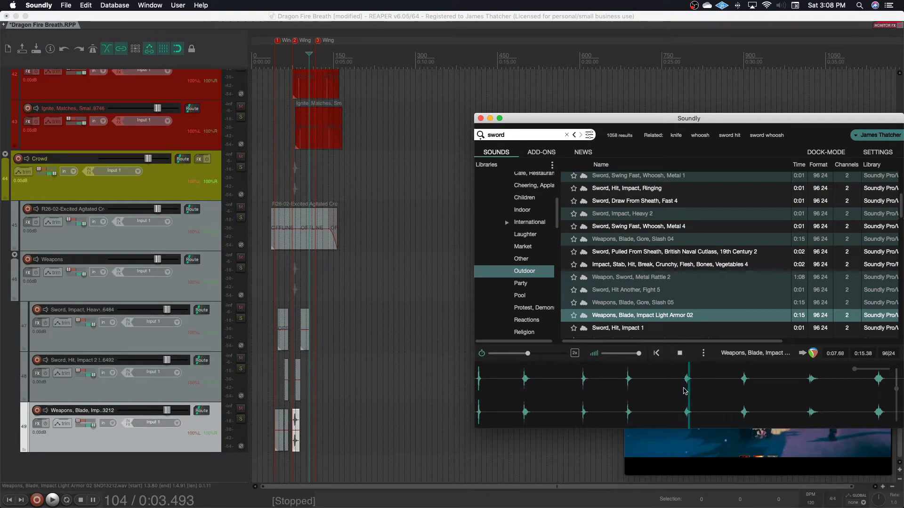
left_click(872, 399)
Audition Sword, Hit, Impact 1 and place it on a new track under Weapons
scroll(633, 302, "down", 2)
left_click(631, 294)
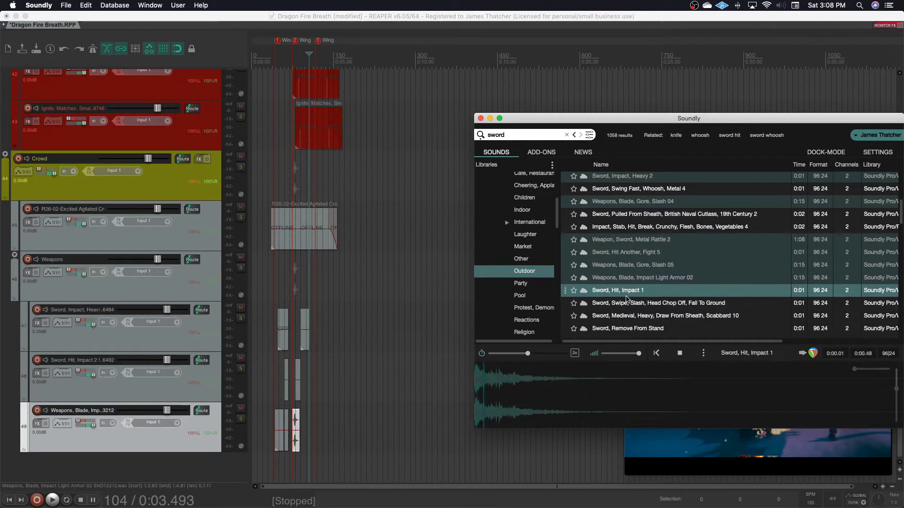
Place a 1.43 s section of Sword, Swipe, Slash, Head Chop Off, Fall To Ground on a new Weapons track and lower its volume to -11.41 dB
left_click(641, 304)
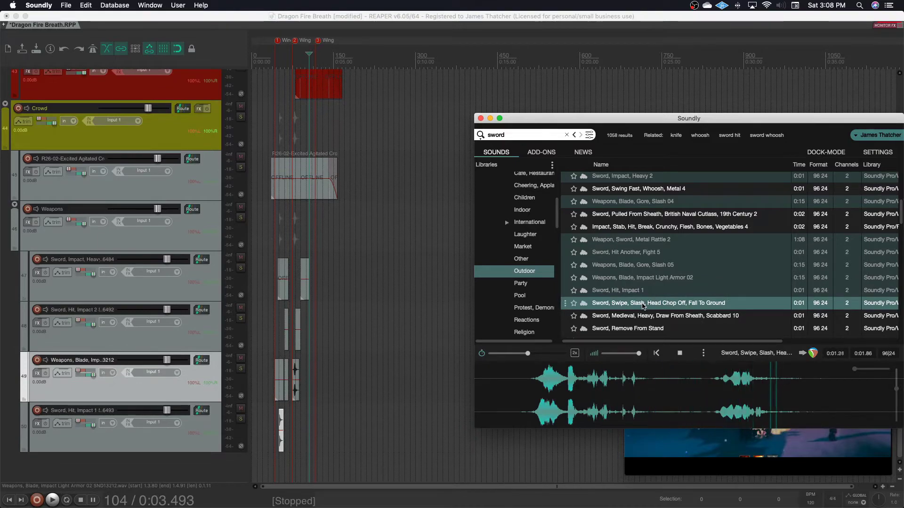
scroll(659, 292, "down", 3)
left_click_drag(514, 397, 844, 397)
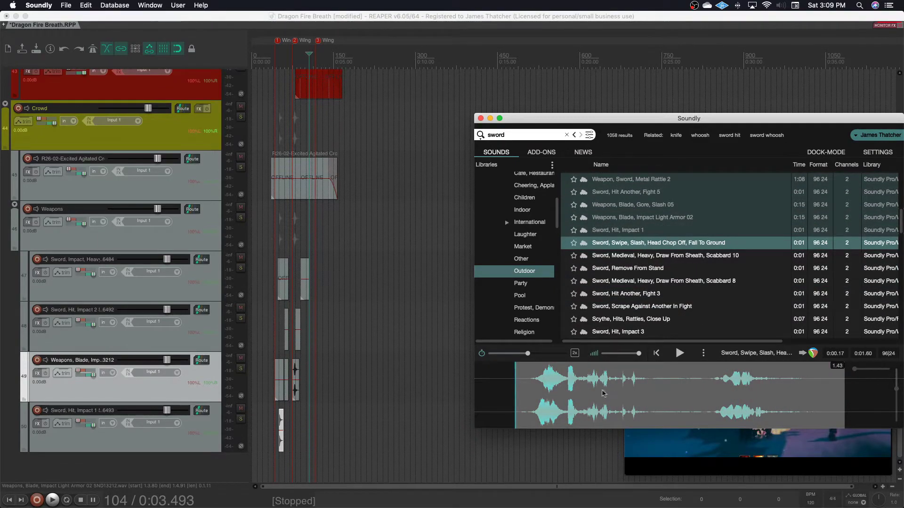
left_click_drag(588, 398, 156, 463)
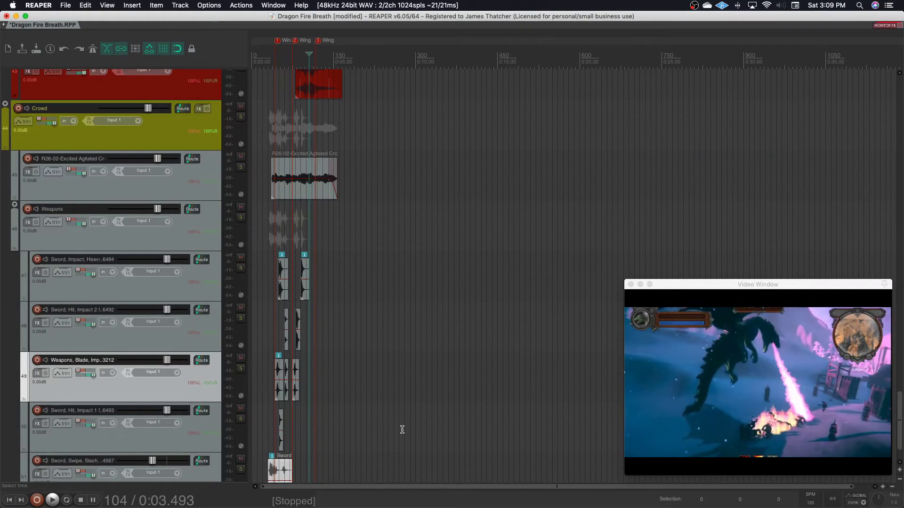
Switch to REAPER and solo the Crowd track
scroll(423, 398, "down", 2)
scroll(216, 98, "up", 2)
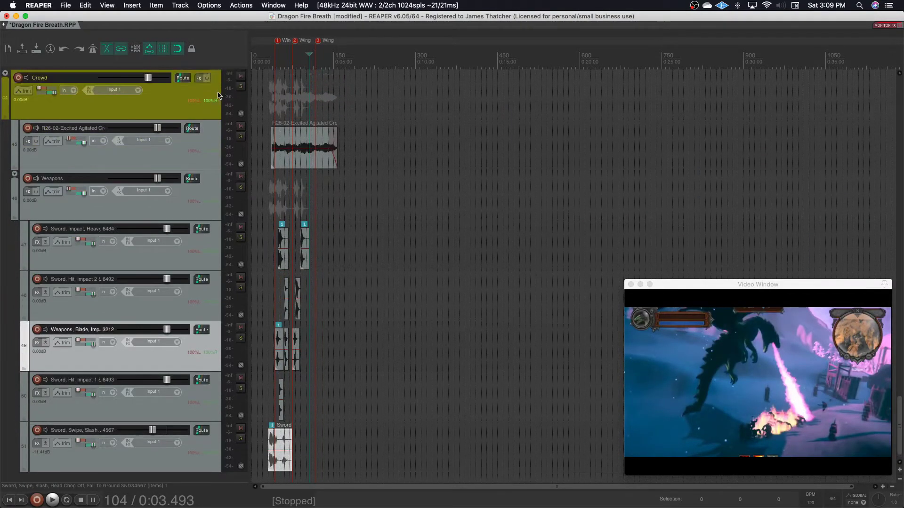
left_click(241, 132)
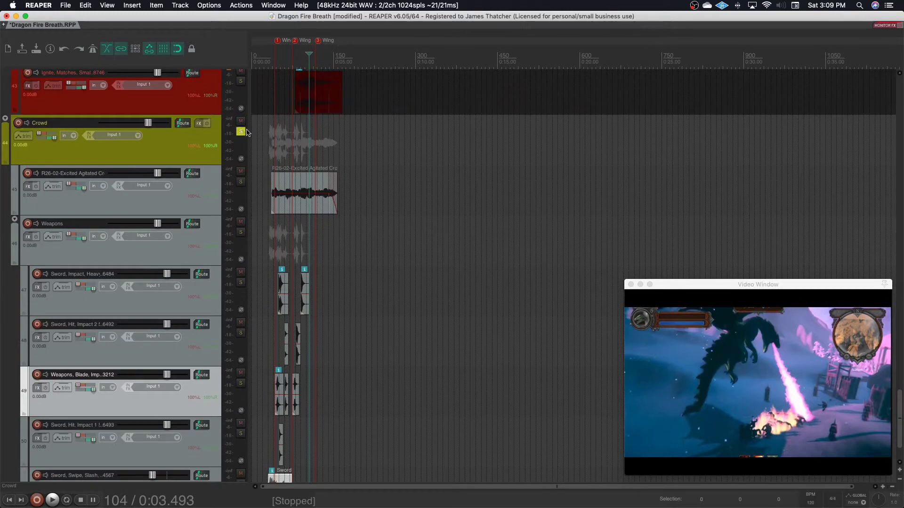
Play back the soloed Crowd mix from before the crowd clip
left_click(267, 212)
key("space")
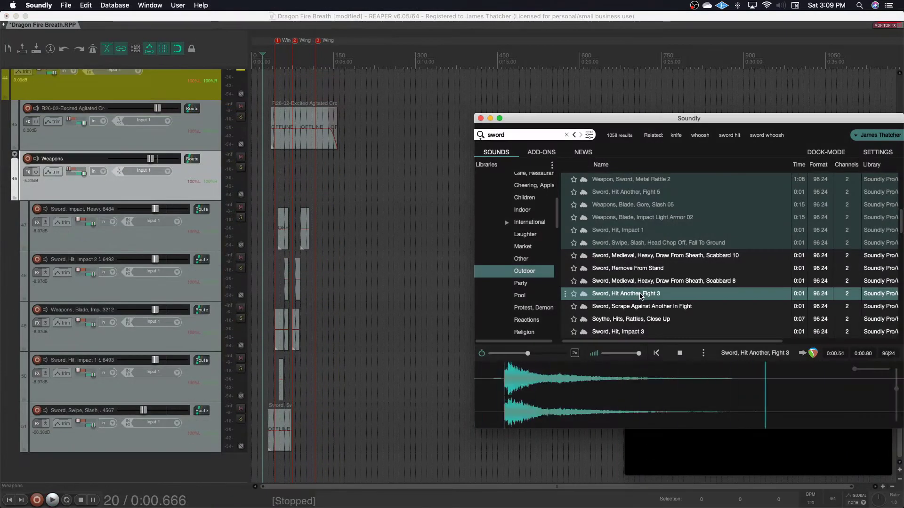
Place a 0.60 s section of Sword, Hit Another, Fight 3 and a clip of Sword, Scrape Against Another In Fight on new Weapons tracks
left_click(611, 398)
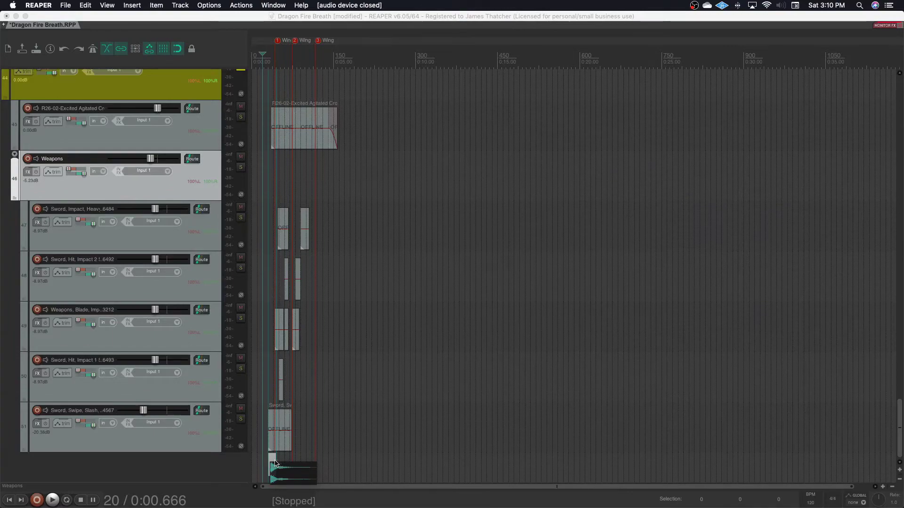
left_click_drag(276, 464, 278, 465)
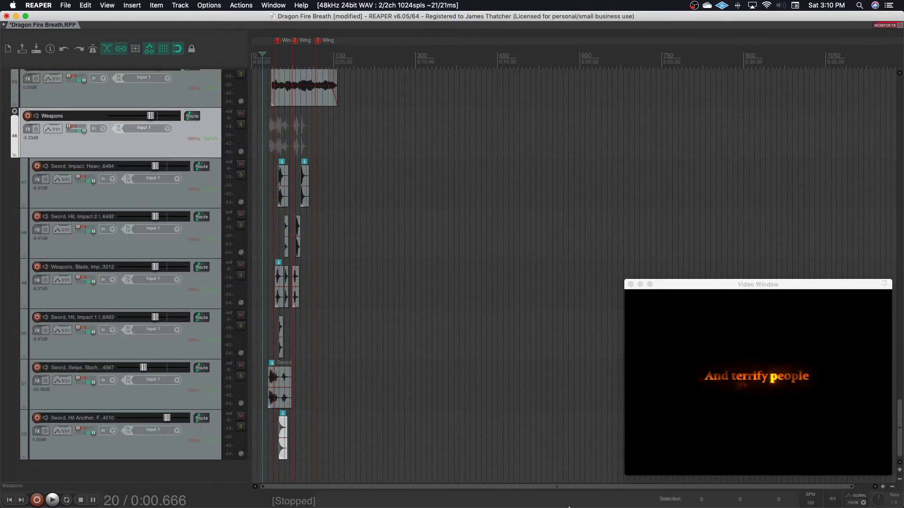
left_click(635, 308)
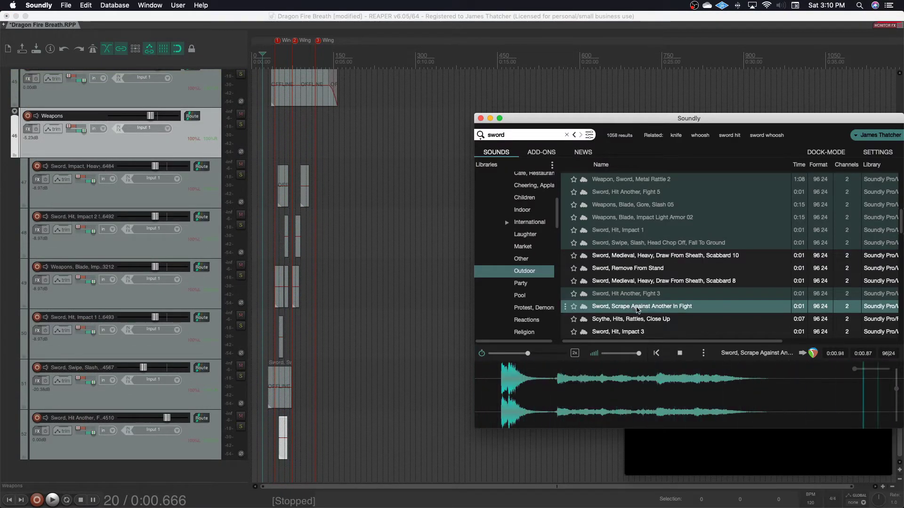
Place 1.41 s, 0.94 s and 1.00 s sections of Scythe, Hits, Rattles, Close Up on three new tracks under Weapons
left_click(636, 319)
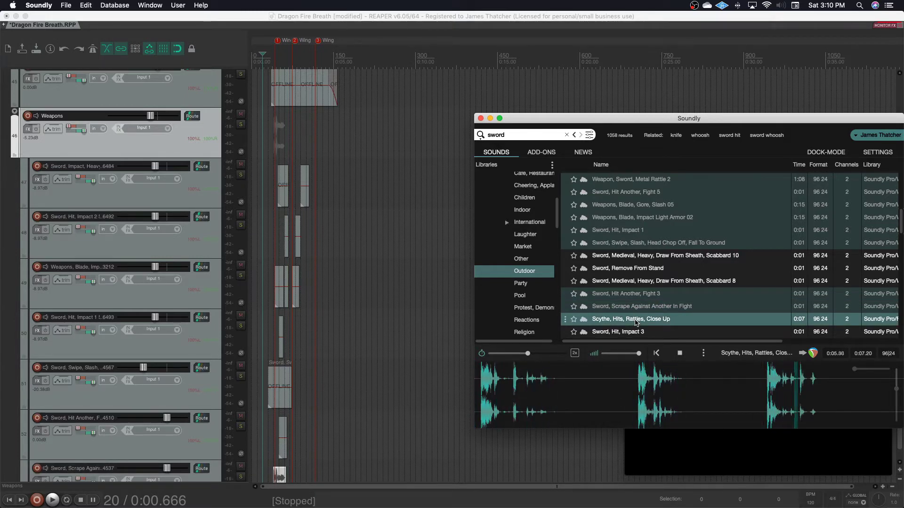
left_click_drag(558, 395, 465, 396)
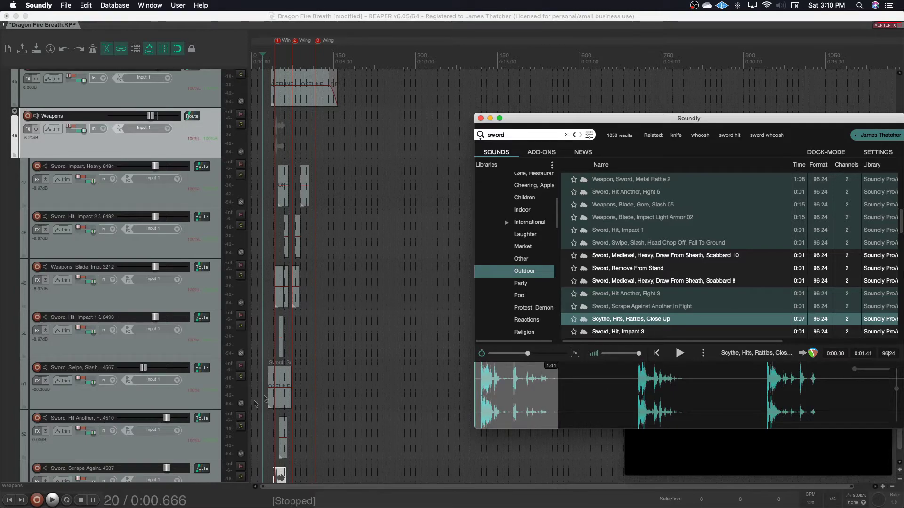
scroll(349, 379, "down", 3)
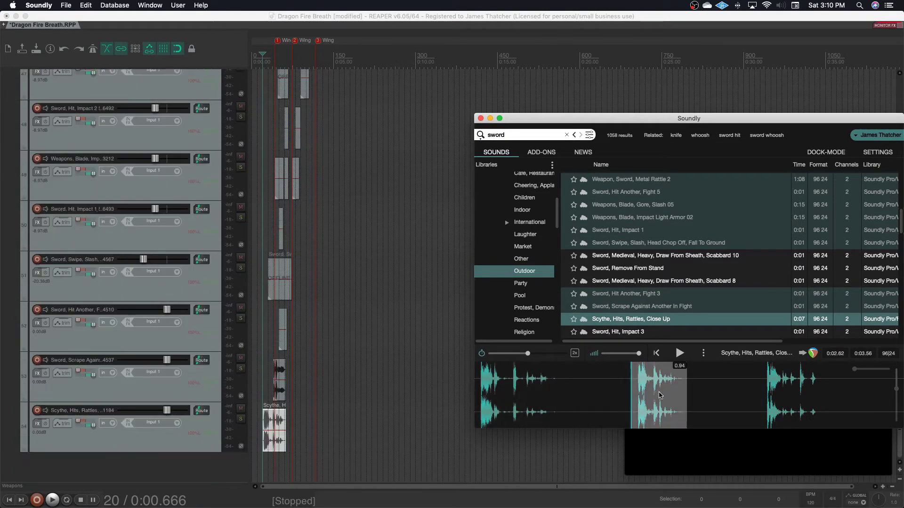
left_click_drag(660, 395, 274, 473)
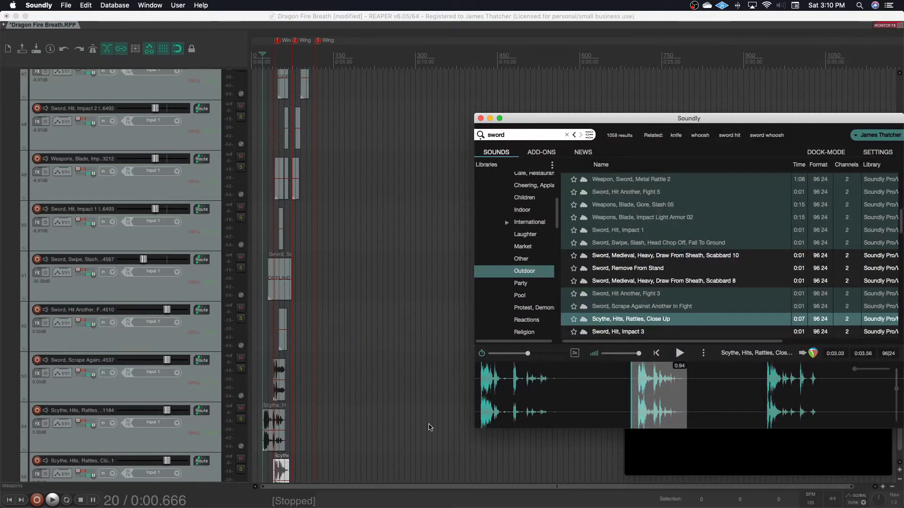
left_click_drag(764, 395, 282, 471)
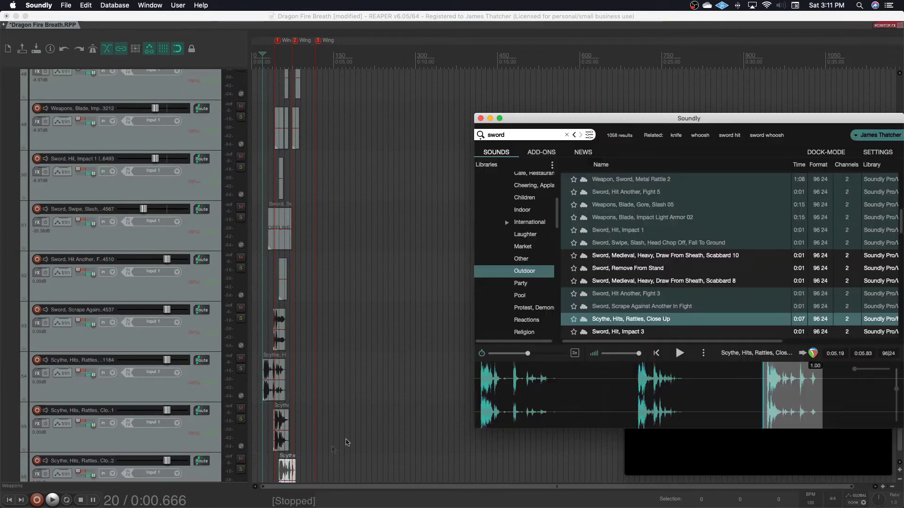
Audition Sword, Hit, Impact 3, then place Sword, Impact, Heavy 3 on the last Scythe track and move it ahead of the first Wing marker
left_click(619, 331)
scroll(619, 331, "down", 3)
left_click(626, 280)
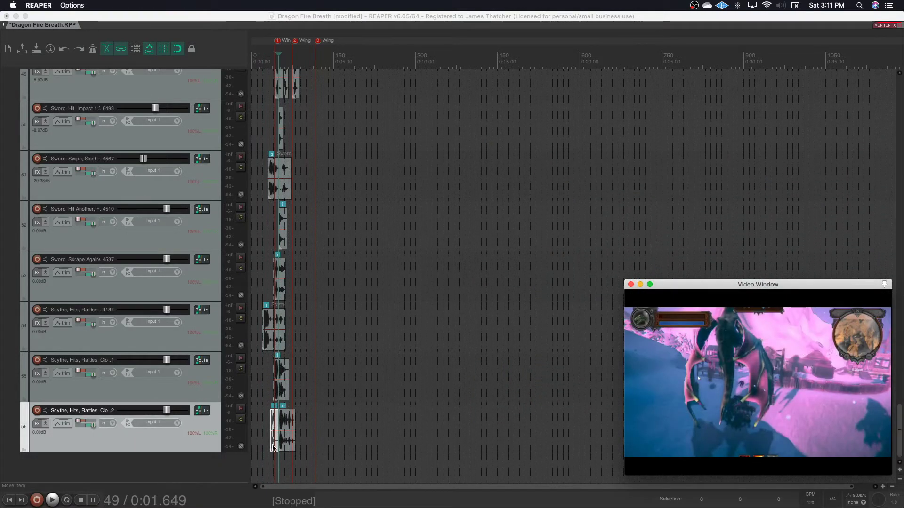
left_click_drag(272, 447, 264, 445)
left_click_drag(264, 446, 264, 445)
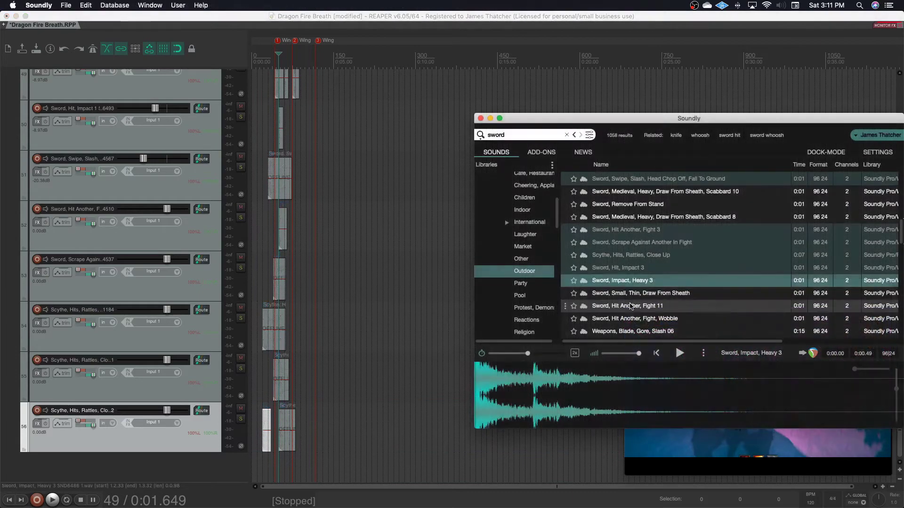
Audition Sword, Hit Another, Fight 11, Sword, Hit Another, Fight, Wobble and Weapons, Blade, Gore, Slash 06
left_click(631, 306)
left_click(634, 319)
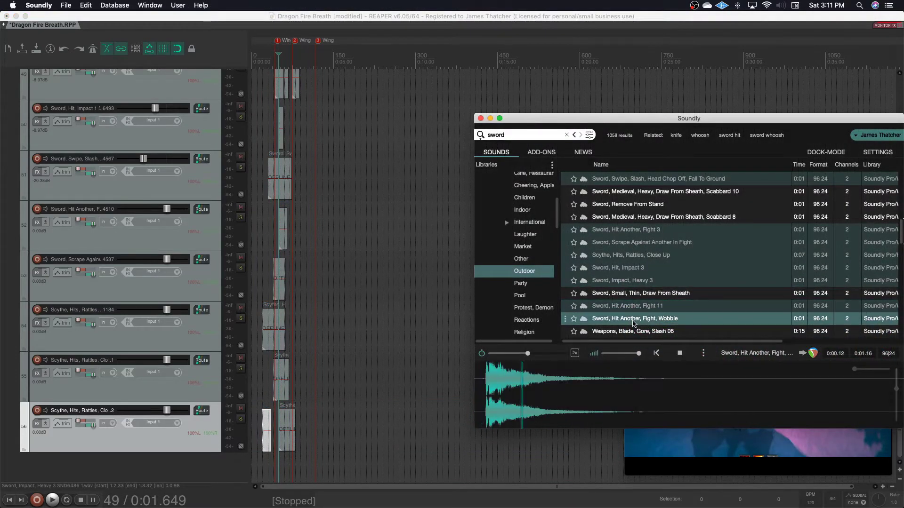
left_click(637, 332)
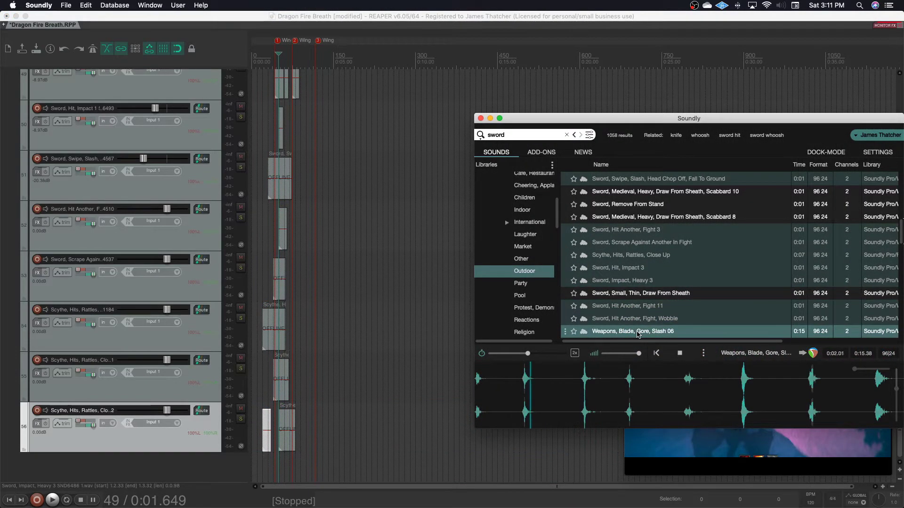
Audition Weapons, Sword Impacts 05 and place seven of its hits across three new tracks under Weapons
scroll(638, 320, "down", 3)
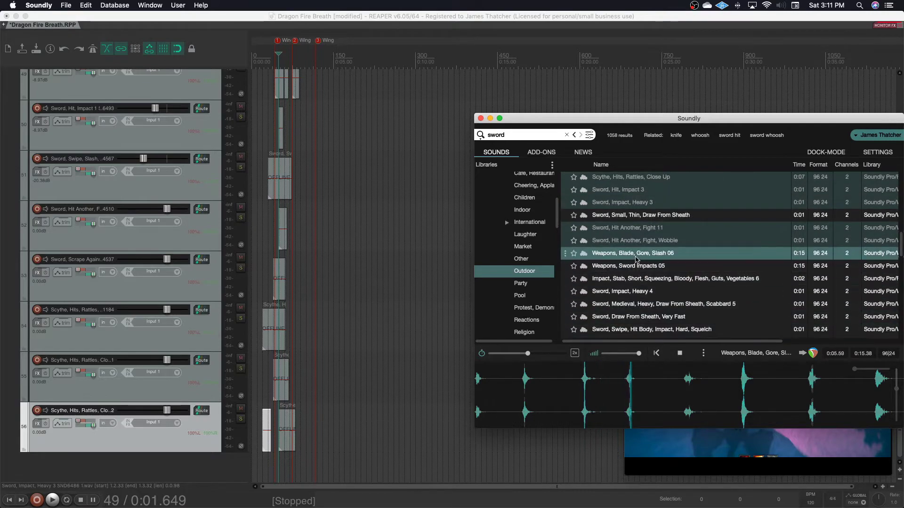
left_click(636, 267)
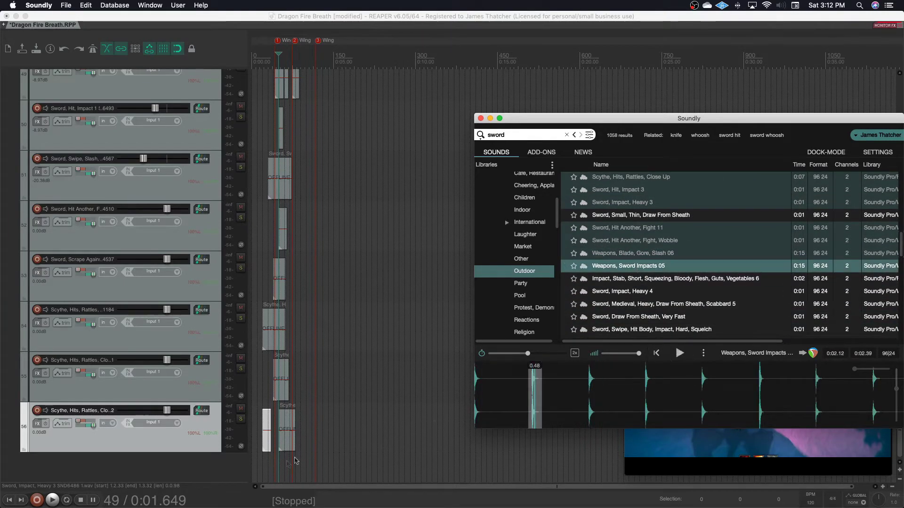
left_click_drag(295, 461, 271, 470)
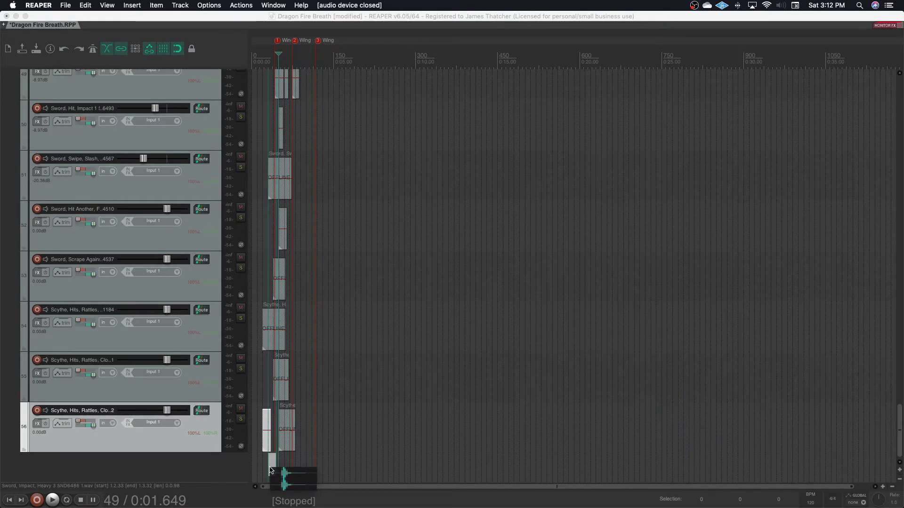
left_click_drag(269, 471, 269, 470)
left_click_drag(594, 379, 288, 427)
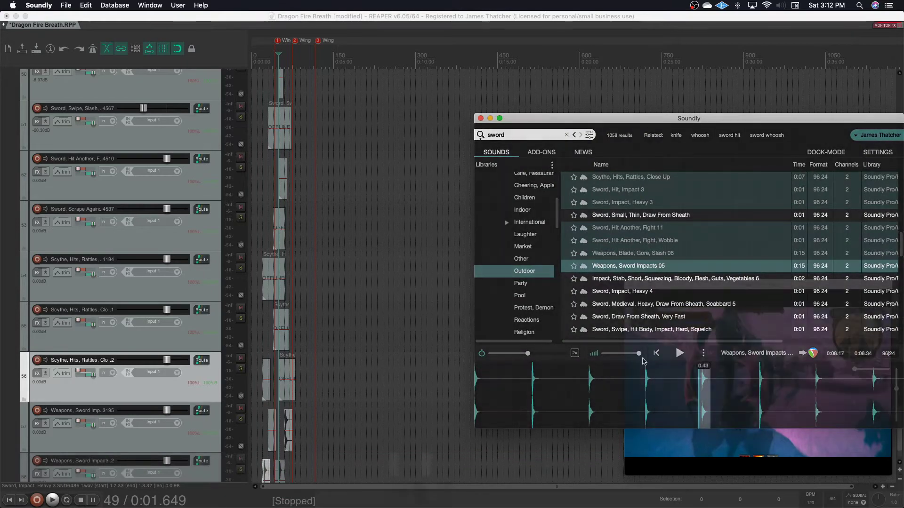
left_click_drag(756, 385, 769, 384)
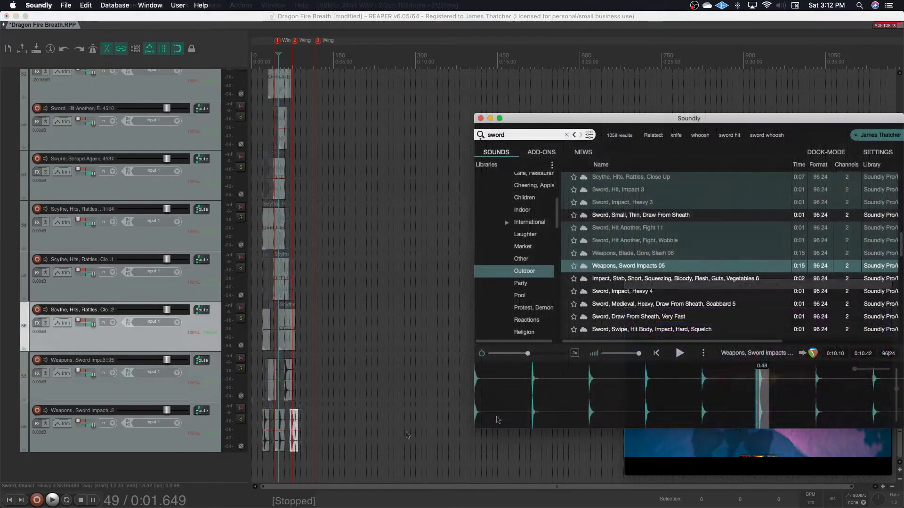
Play the weapon layers from the project start and shift the early scythe and sword impact hits later on their tracks
left_click(252, 399)
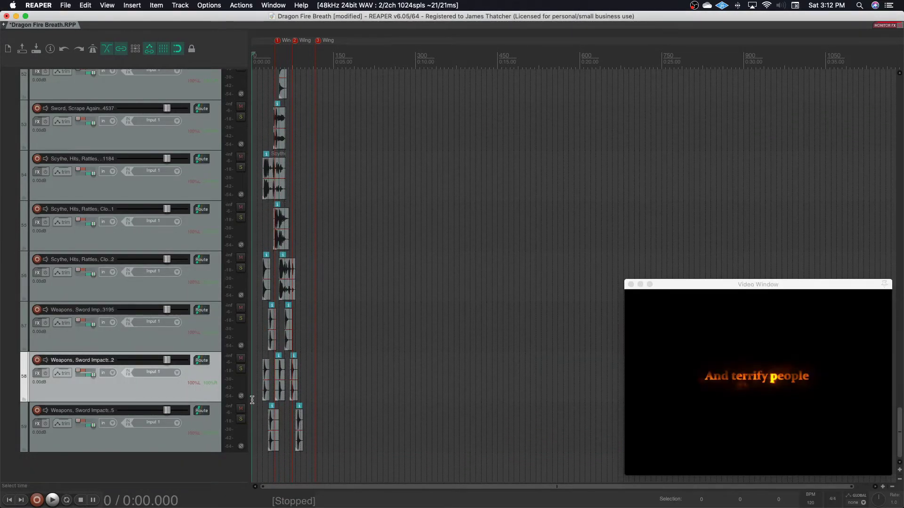
key("space")
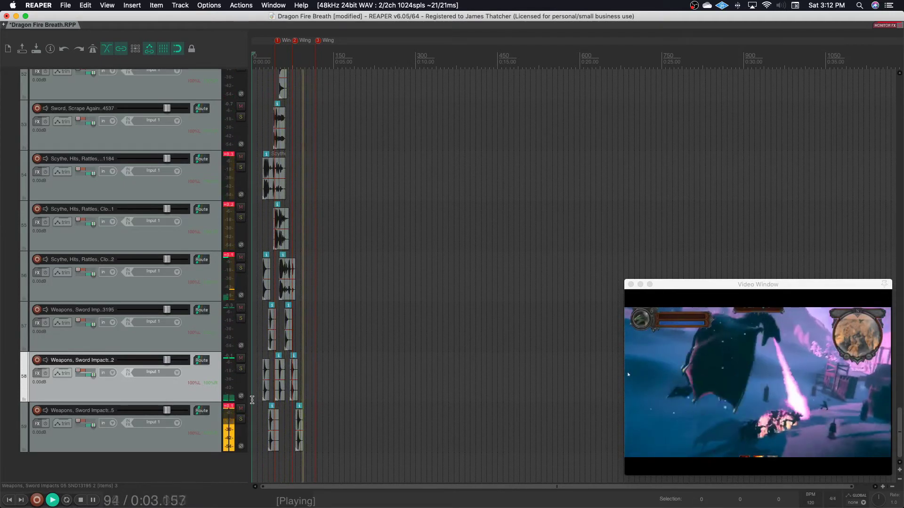
key("space")
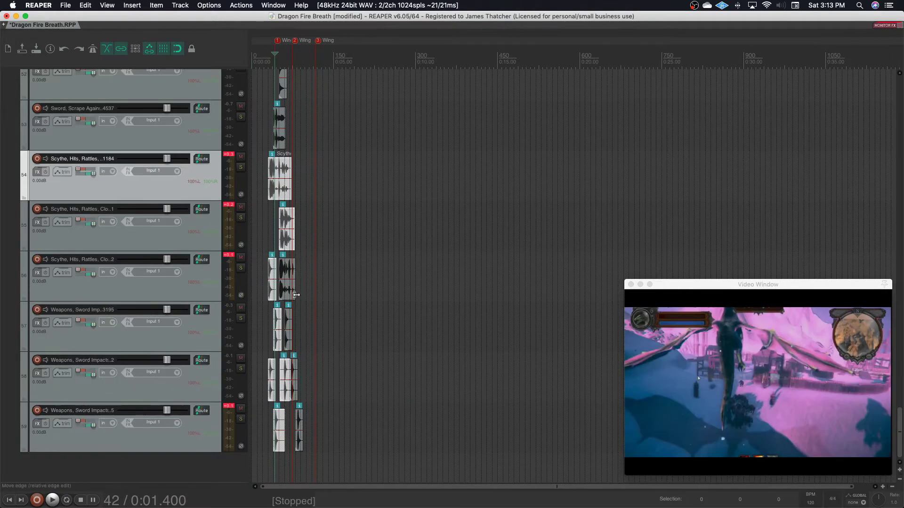
left_click_drag(288, 296, 299, 287)
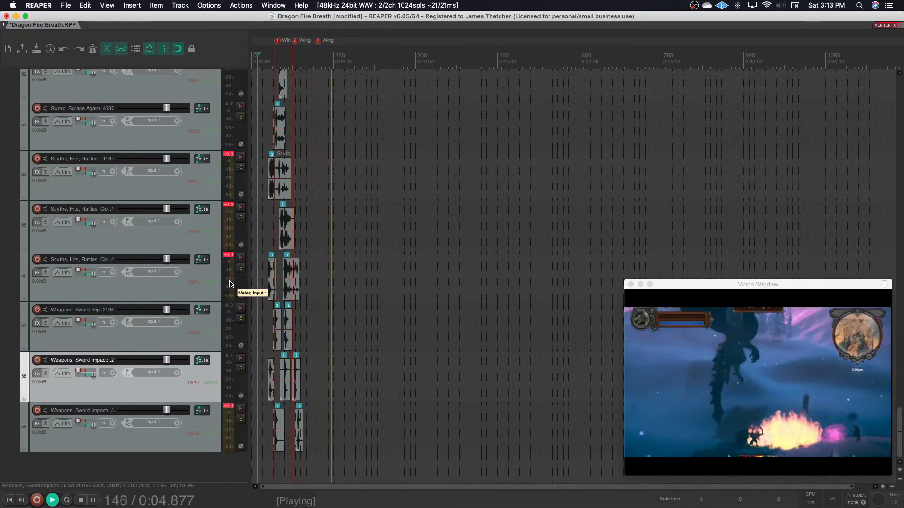
Move the first hit of the second Sword Impacts track to a new track, shift the early scythe hits later, and replay the layers
key("space")
scroll(310, 287, "up", 3)
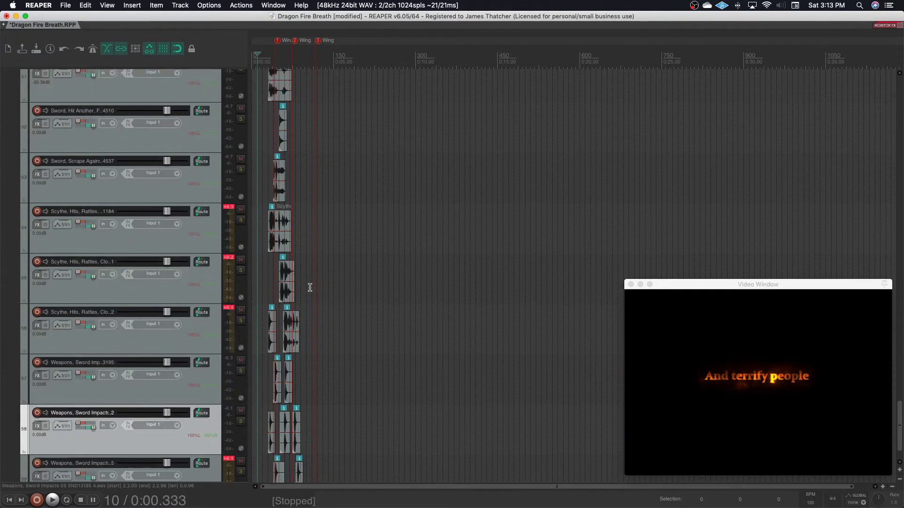
key("space")
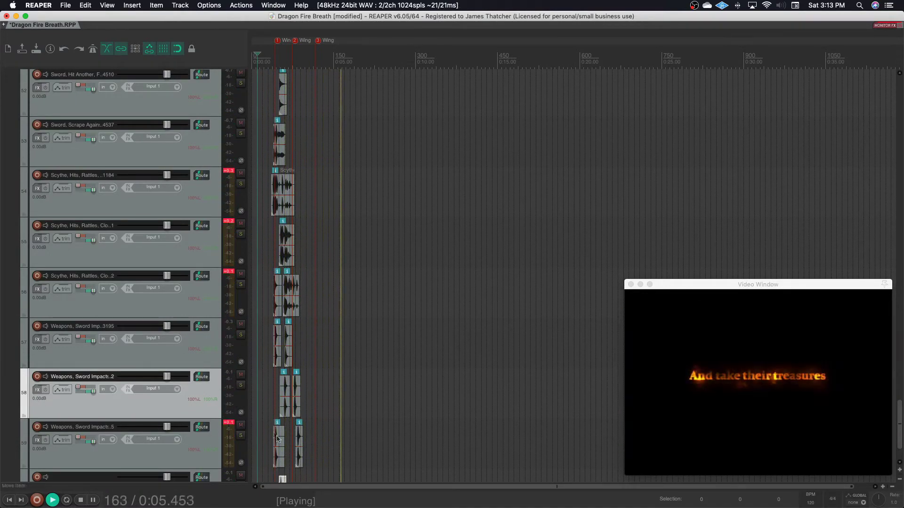
key("space")
scroll(367, 431, "down", 4)
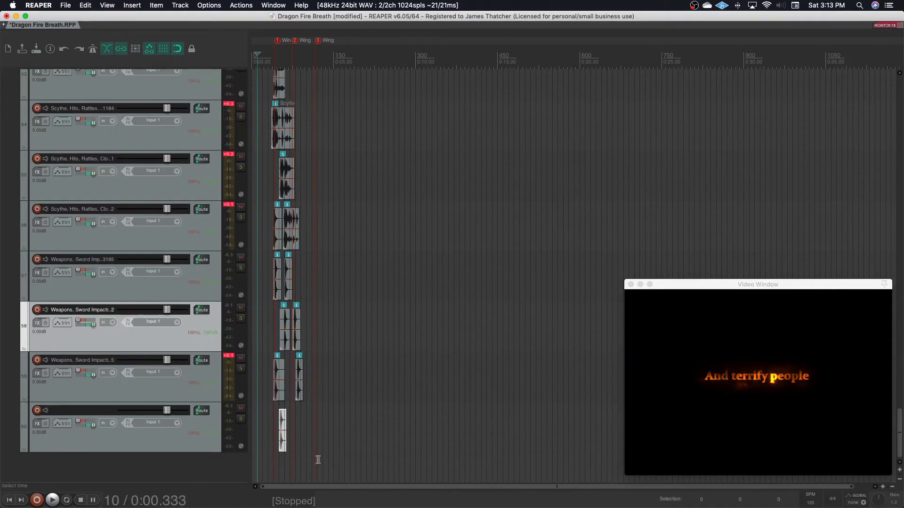
Switch to Soundly and place Impact, Stab, Short, Squeezing, Bloody, Flesh, Guts, Vegetables 6 and Sword, Impact, Heavy 4 on Weapons tracks
key("super+Tab")
left_click(625, 279)
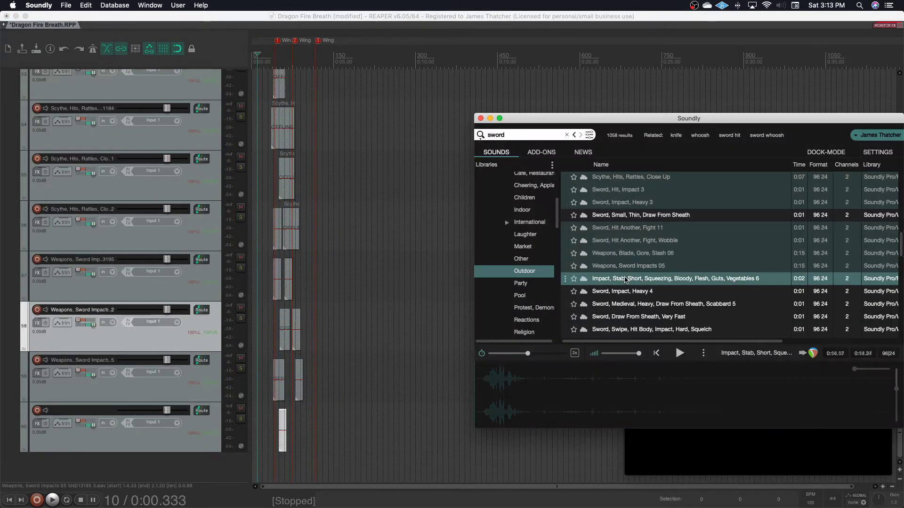
left_click(619, 292)
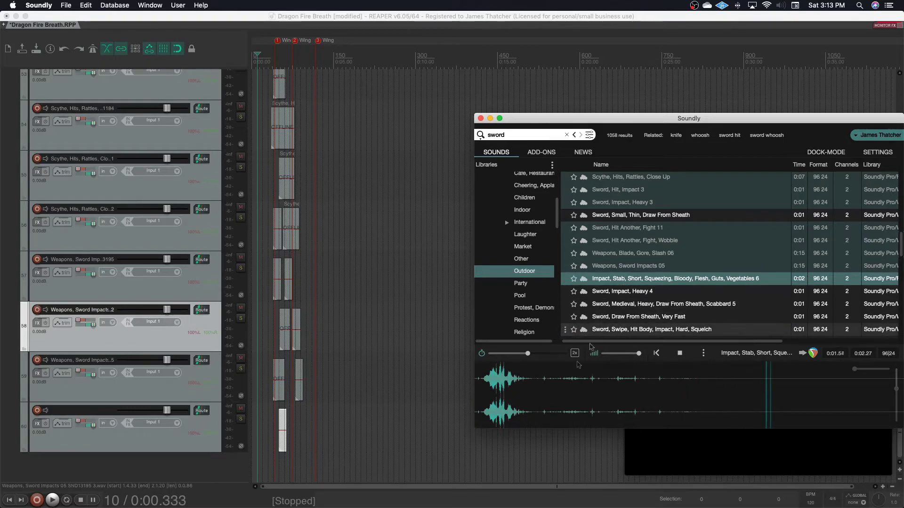
Audition Sword, Draw From Sheath, Very Fast and place a 0.17 s section between the clips on the unnamed Weapons track
left_click(633, 316)
scroll(636, 318, "down", 5)
scroll(635, 318, "down", 3)
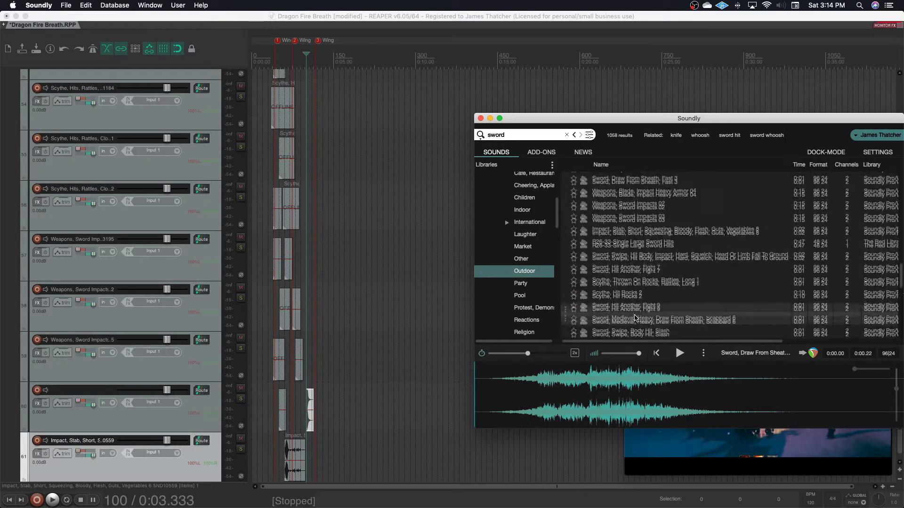
scroll(636, 317, "up", 5)
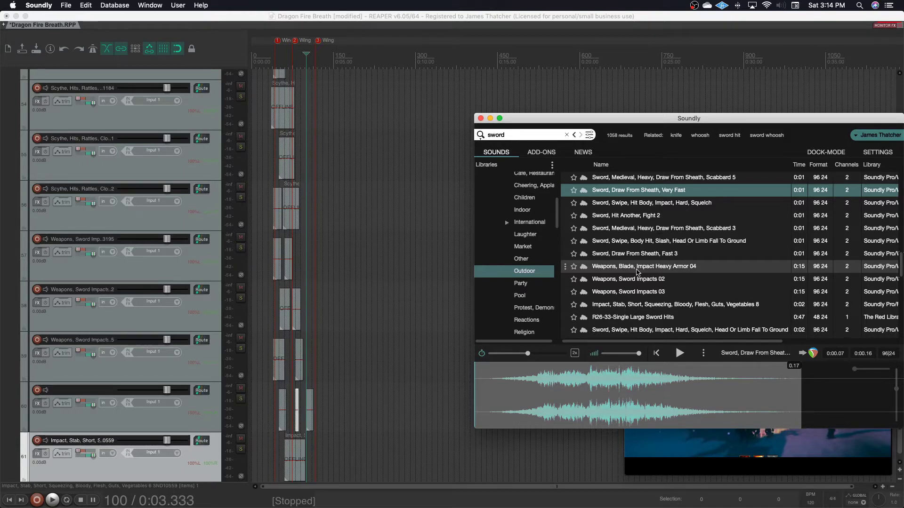
Audition Weapons, Sword Impacts 02 and 03, R26-33-Single Large Sword Hits, the two-second Sword, Swipe, Hit Body sound and Sword, Hit Another, Fight 7
left_click(633, 279)
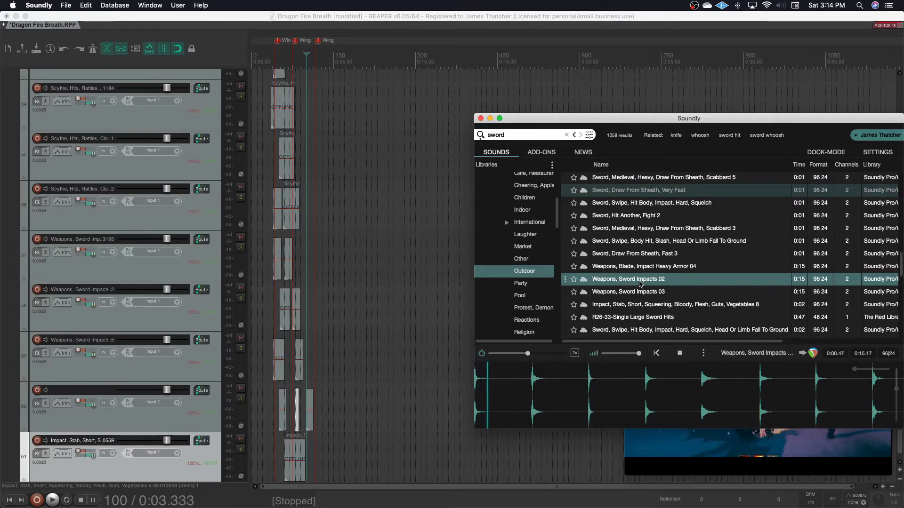
left_click(630, 292)
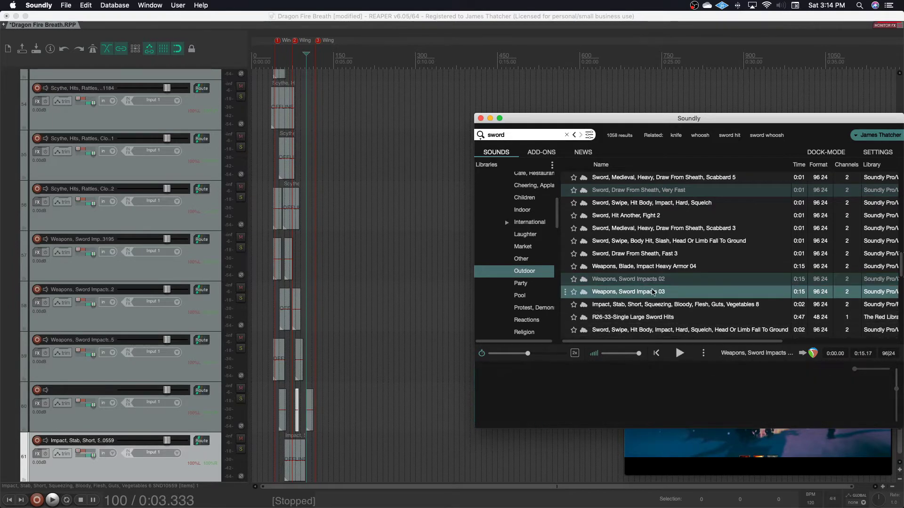
left_click(658, 317)
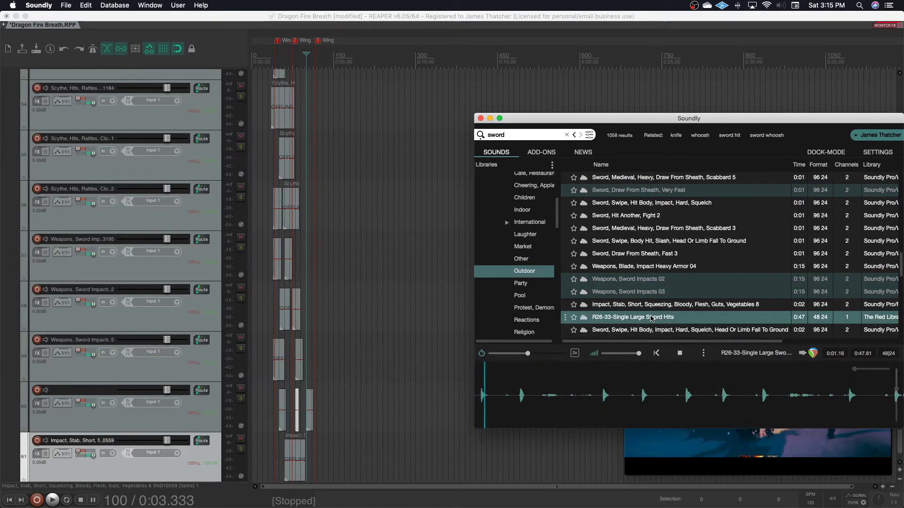
left_click(520, 398)
scroll(683, 284, "down", 2)
left_click(684, 284)
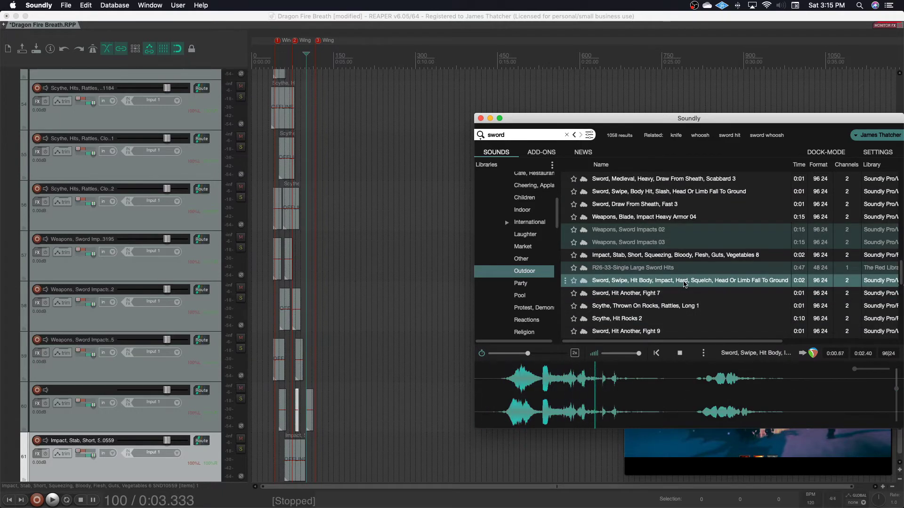
left_click(659, 292)
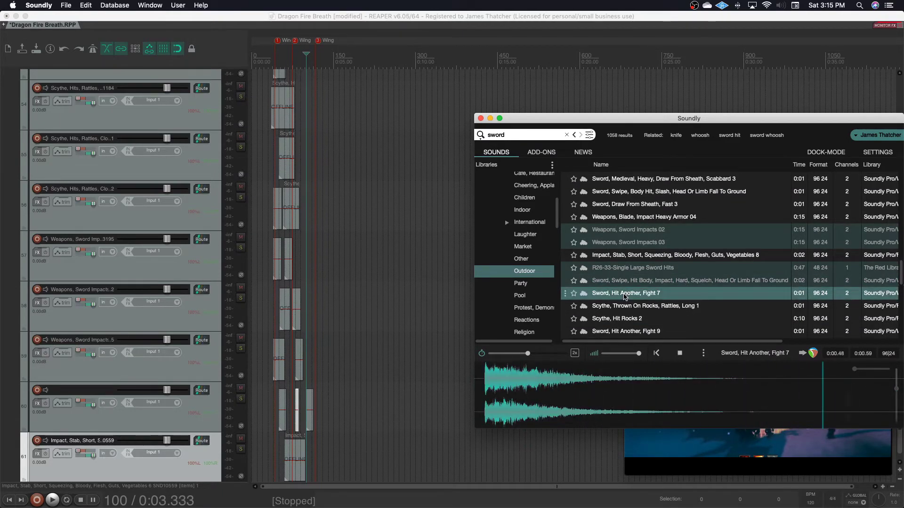
Place Scythe, Thrown On Rocks, Rattles, Long 1 and two hits from Scythe, Hit Rocks 2 on new tracks under Weapons
left_click(625, 306)
left_click(616, 319)
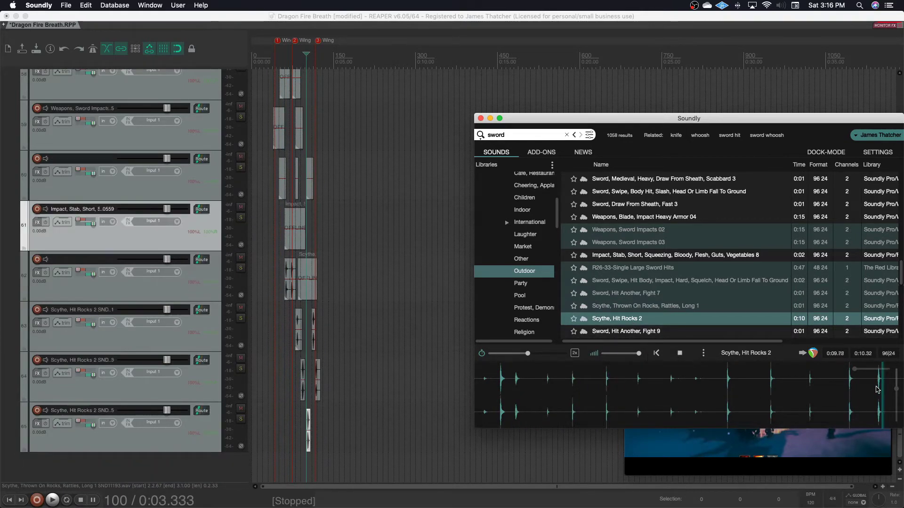
Place the 0.28 s hit from Scythe, Hit Rocks 2 and sections of Weapons, Dagger, Knife, Shuriken, Impact Armor 01 on Weapons tracks
left_click_drag(878, 389, 316, 445)
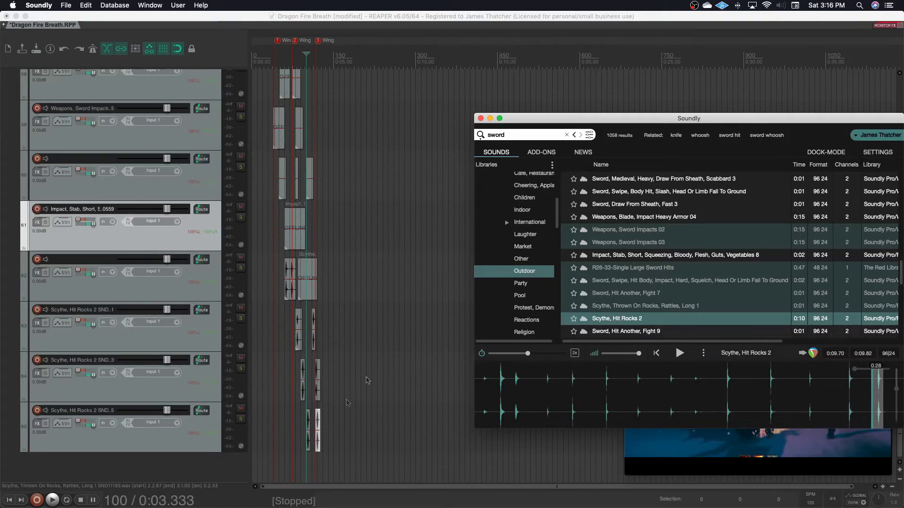
key("Down")
key("Down")
key("Down")
key("Down")
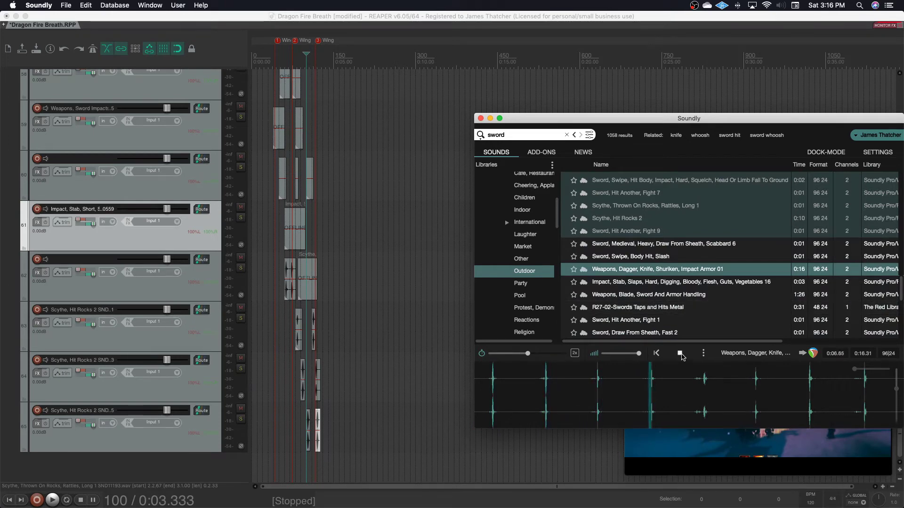
left_click(680, 354)
left_click_drag(503, 395, 480, 395)
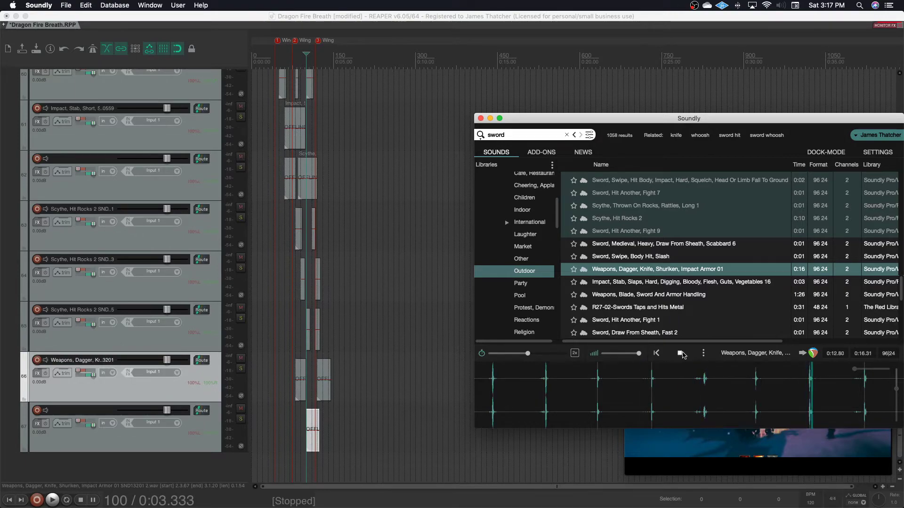
Switch to REAPER and play the project from the start to hear the layered weapon sounds
left_click(253, 400)
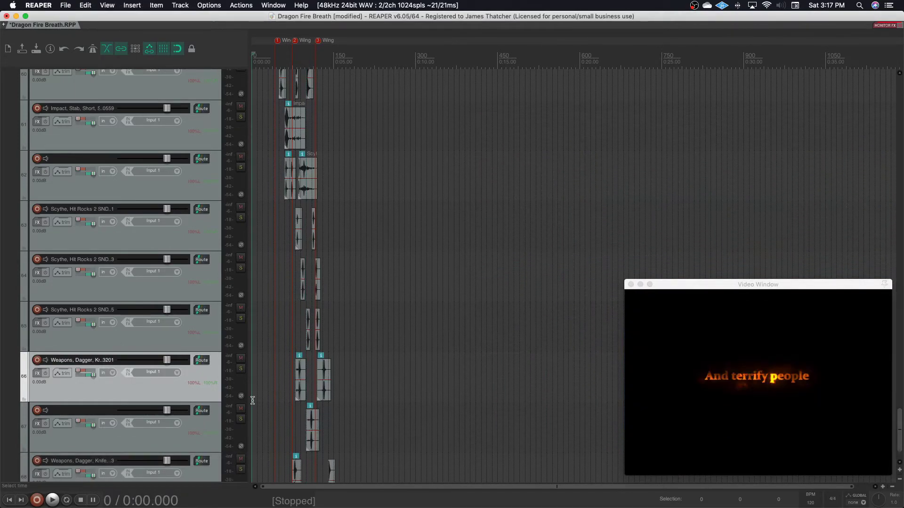
key("space")
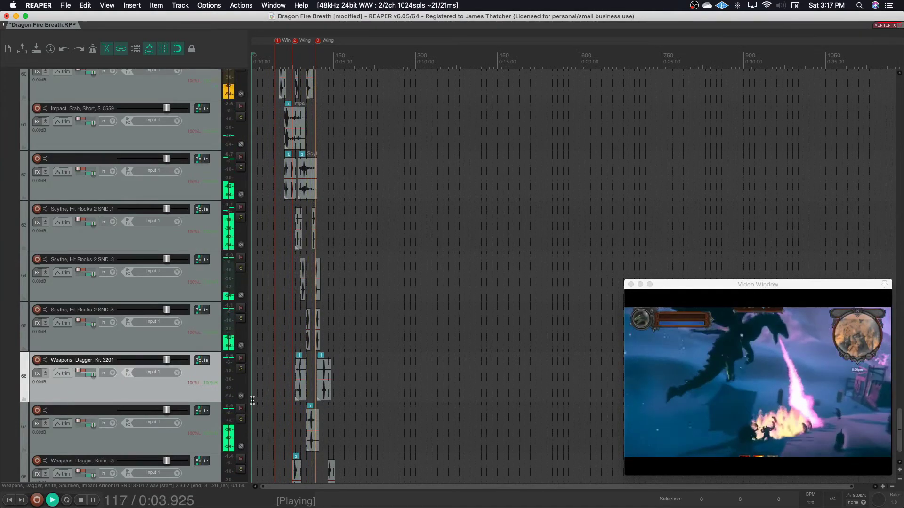
key("space")
Reset the clipped peak meters on the Scythe, Hits, Rattles tracks, the lowest Weapons, Sword Impact track and the unnamed track beneath it
scroll(312, 326, "up", 7)
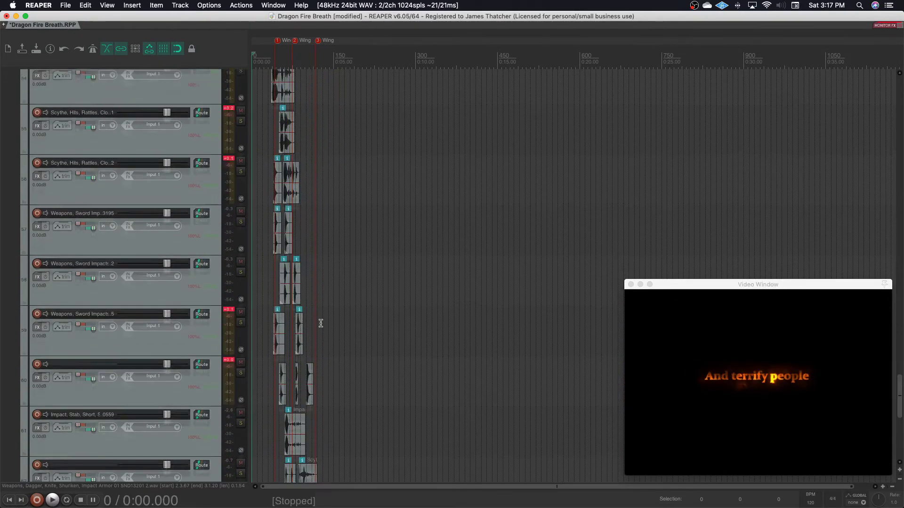
left_click(231, 409)
left_click(230, 358)
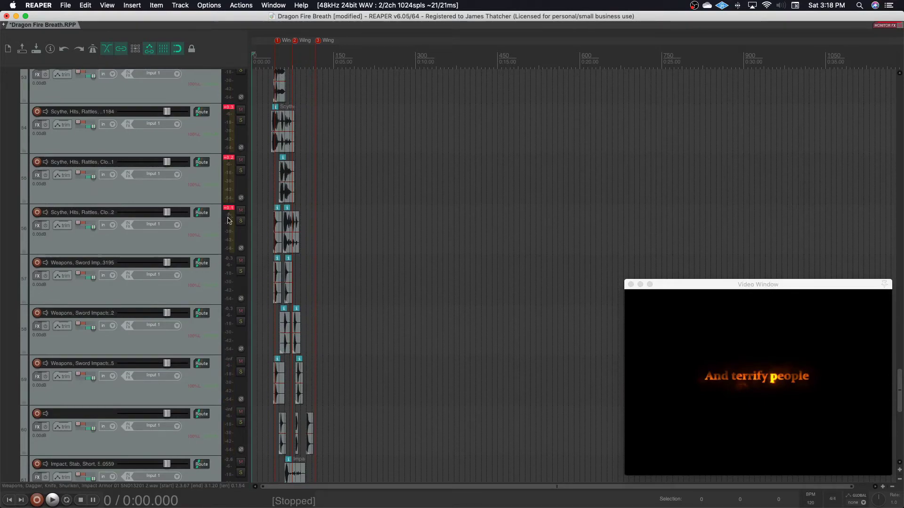
left_click(227, 157)
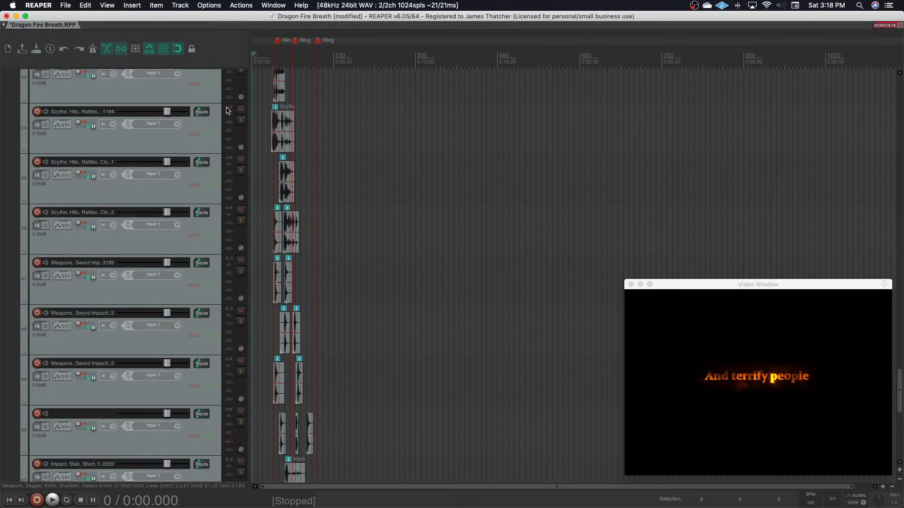
scroll(212, 273, "down", 7)
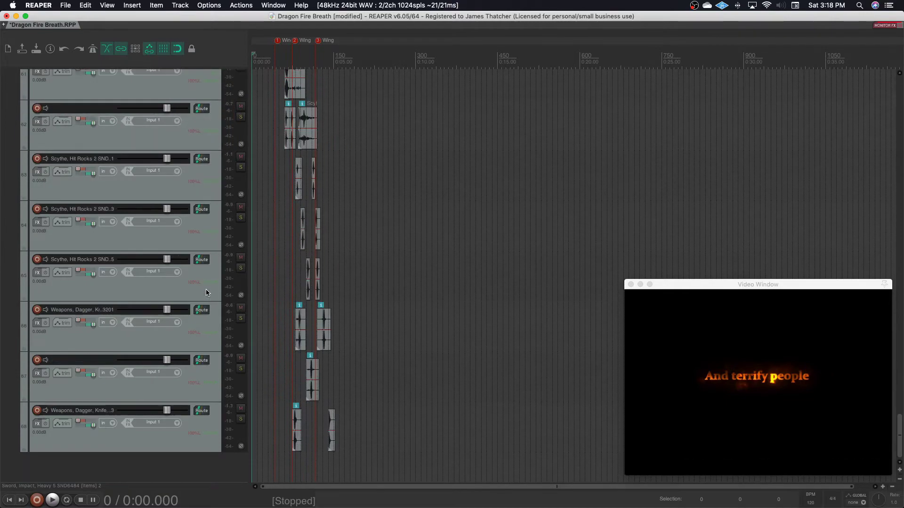
Lower all tracks inside the Weapons folder together by about 11.4 dB, play them back and reset the folder's peak meter
left_click(208, 449, "shift")
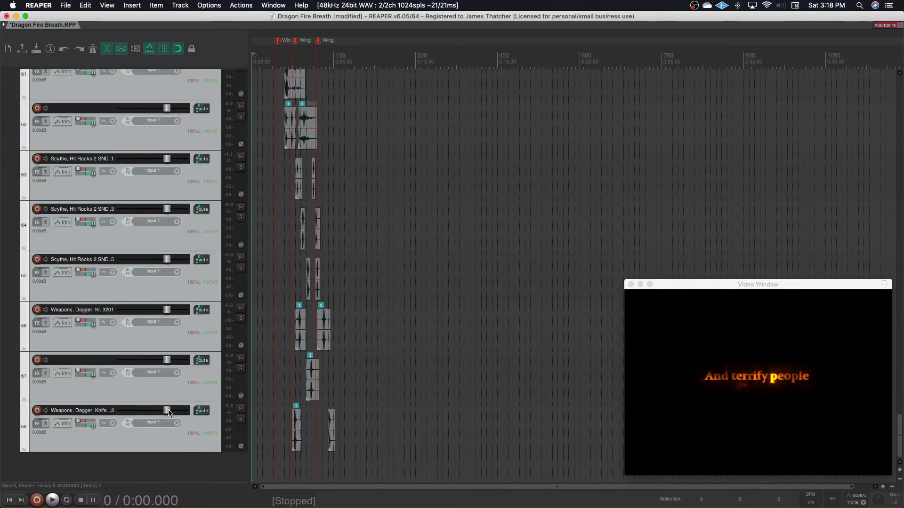
left_click_drag(168, 413, 152, 413)
left_click(274, 333)
key("space")
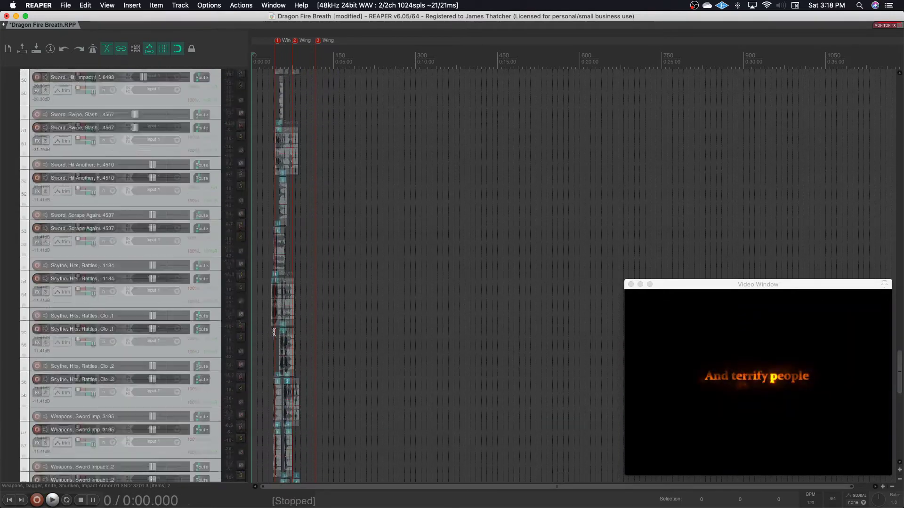
scroll(273, 332, "up", 15)
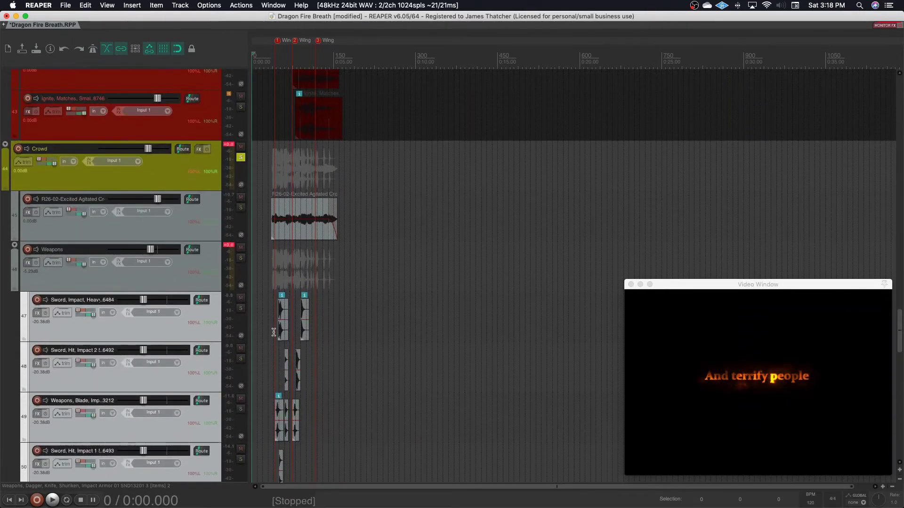
left_click(228, 246)
Add Neutron 3 Equalizer to the Weapons folder with a Flat Highpass at 123 Hz and a Flat Lowpass at 2017 Hz
left_click(180, 283)
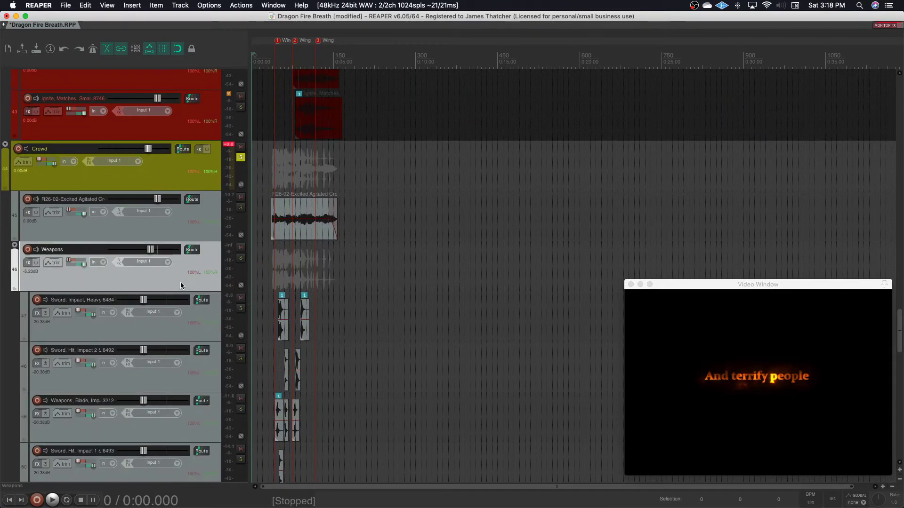
left_click(30, 264)
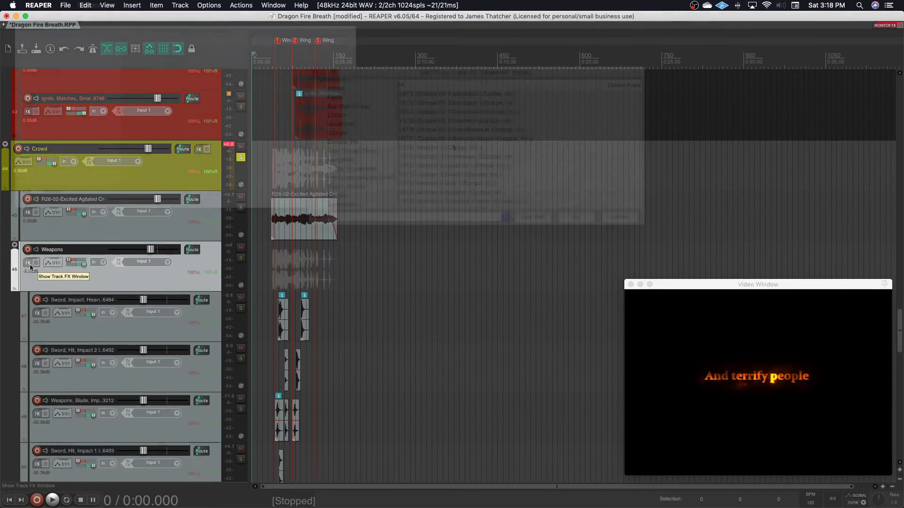
left_click(449, 166)
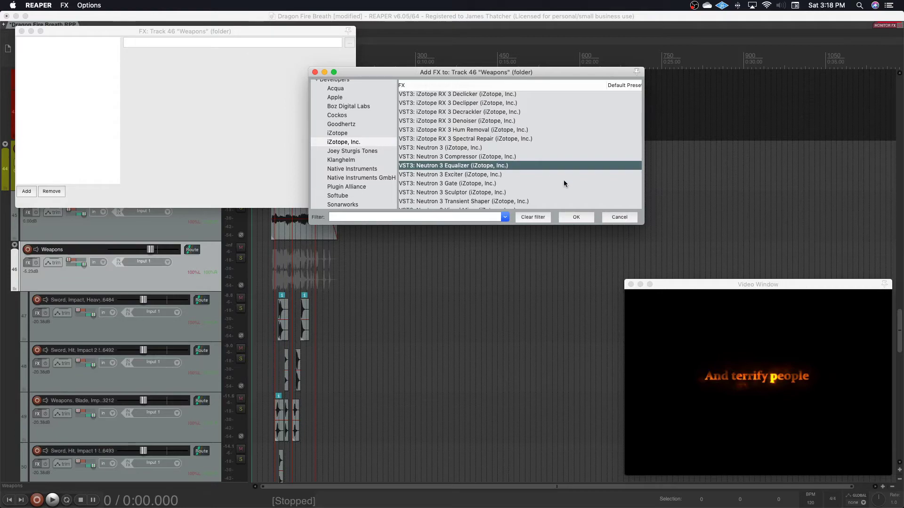
left_click(576, 217)
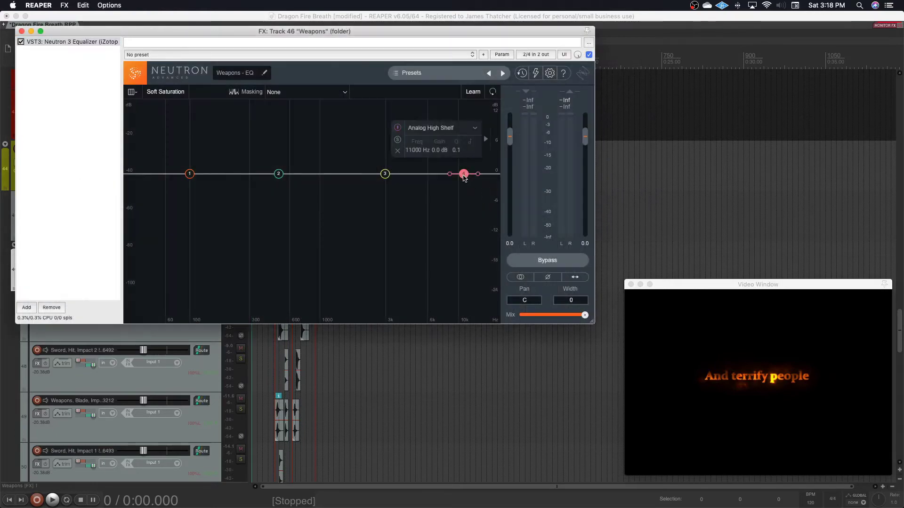
left_click_drag(465, 182, 362, 191)
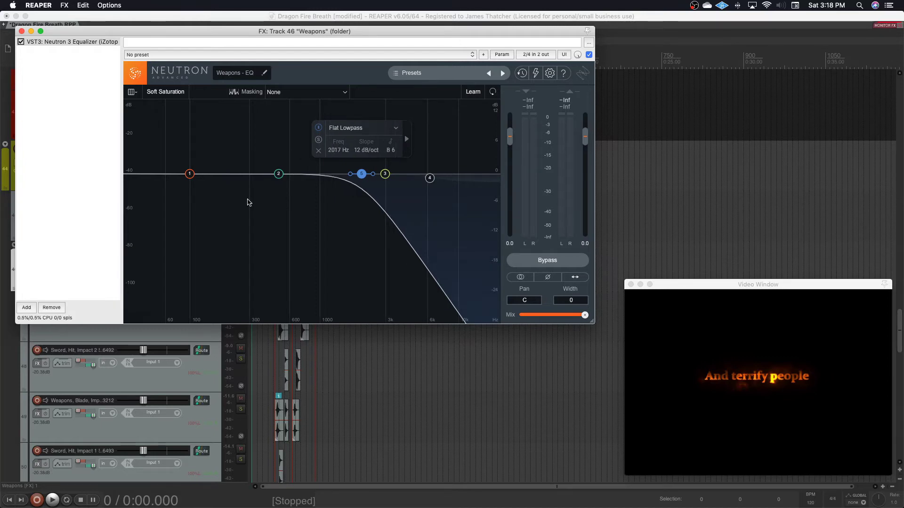
left_click_drag(189, 174, 200, 173)
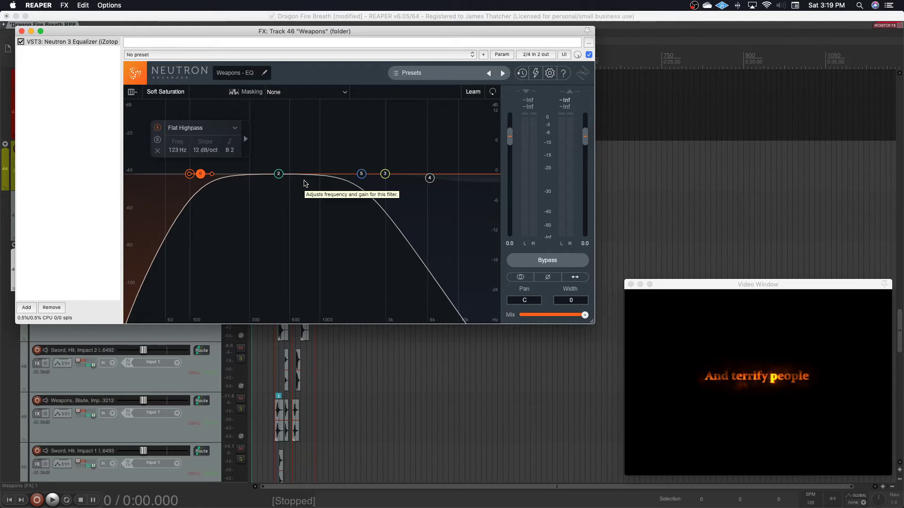
Audition the filtered weapons and raise the frequency of the equalizer's Flat Lowpass
key("space")
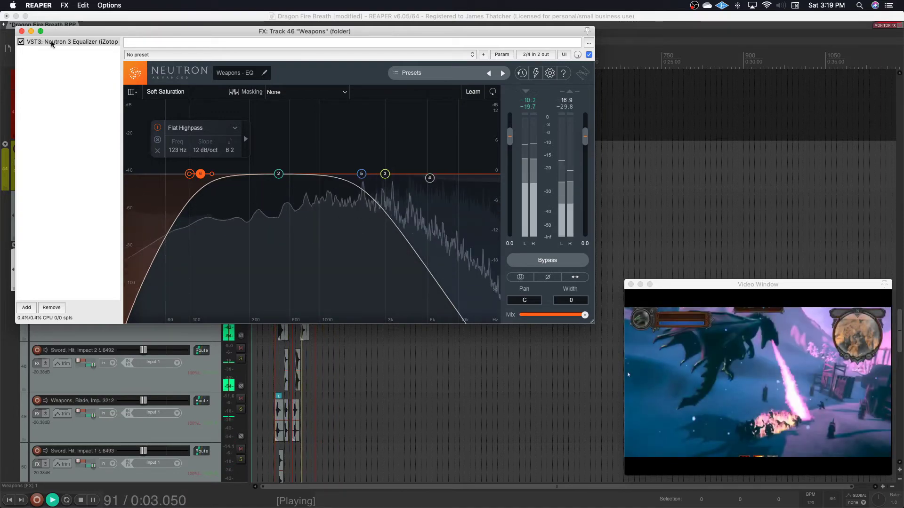
key("space")
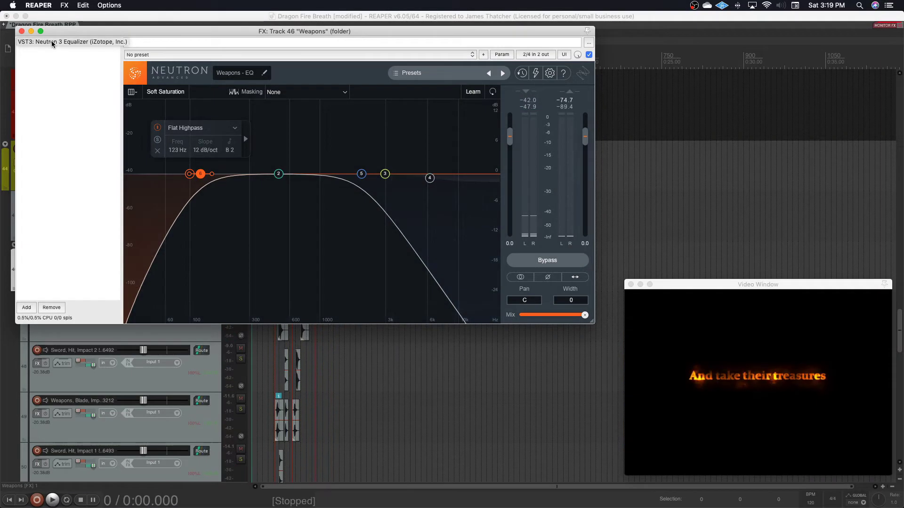
key("space")
left_click_drag(362, 180, 389, 178)
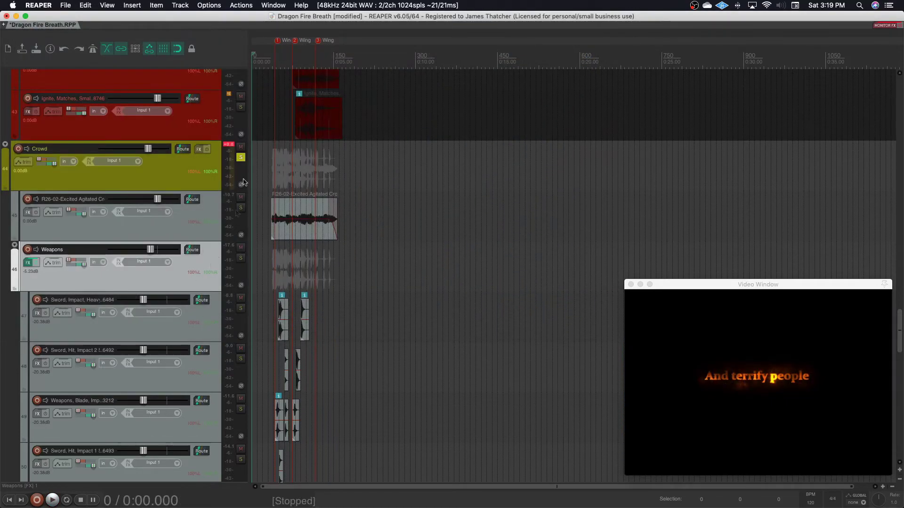
Unsolo the Crowd folder and balance its layers, with the Excited Agitated Crowd track at about -3.4 dB and Weapons at -7.46 dB
left_click(242, 159)
left_click_drag(157, 200, 153, 200)
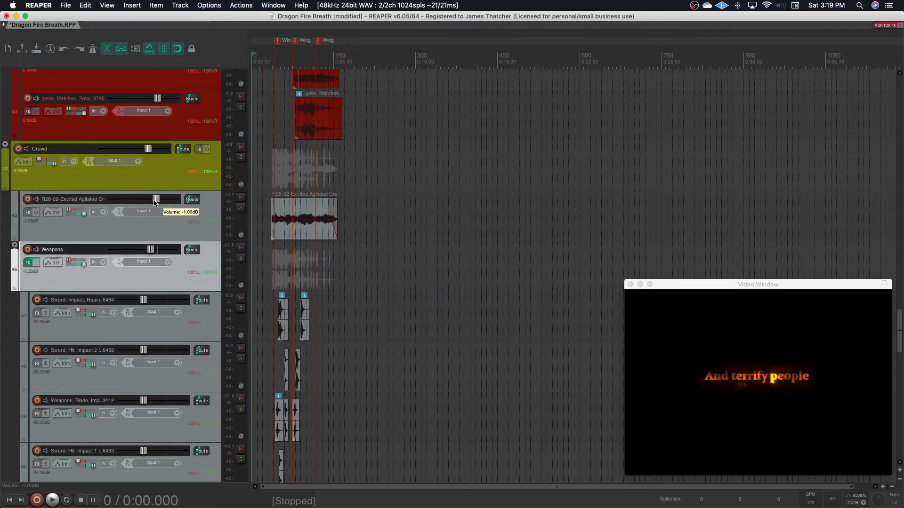
left_click_drag(150, 249, 144, 250)
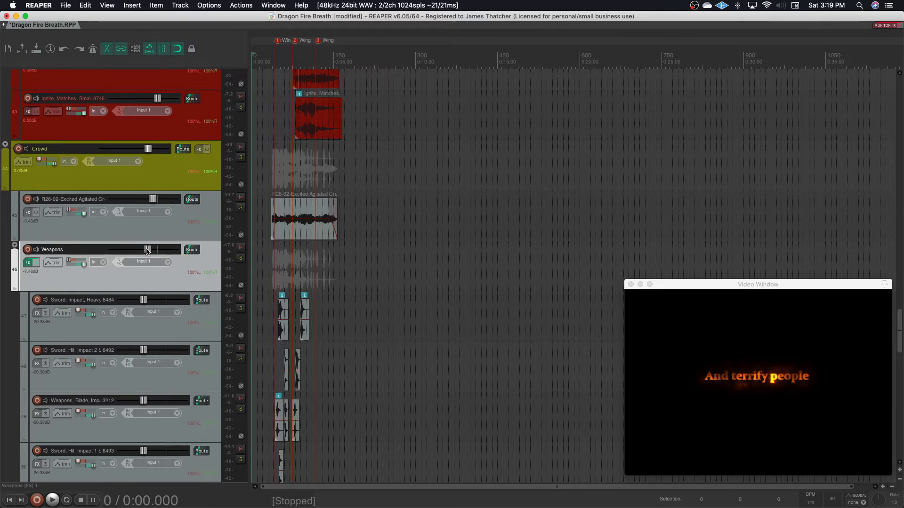
key("space")
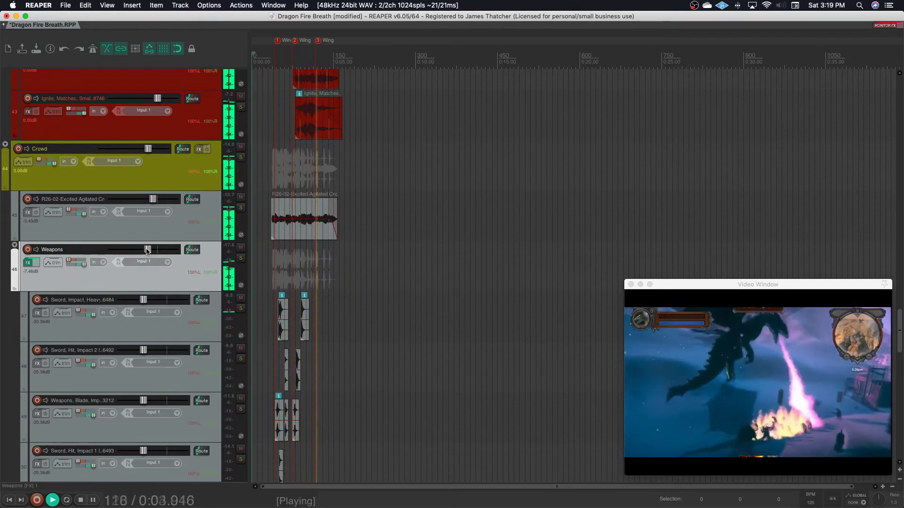
key("space")
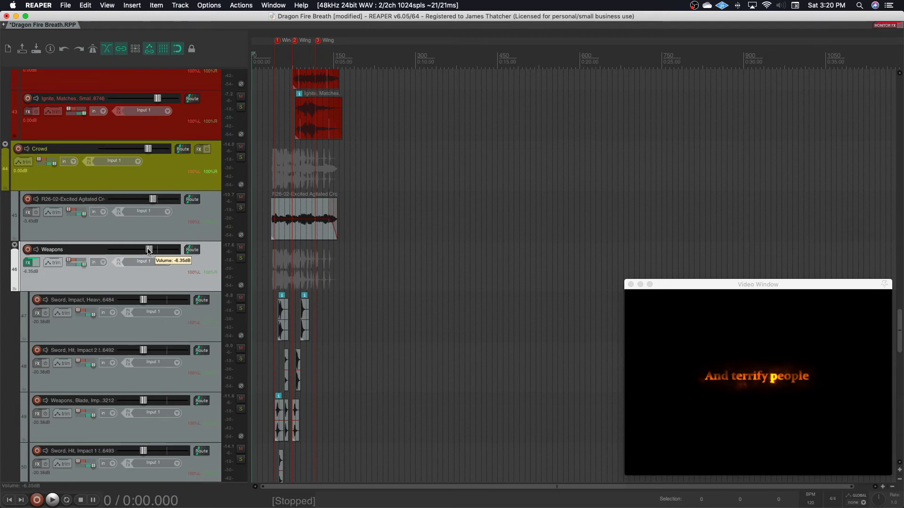
Raise the Weapons folder volume to -4.20 dB while playing the full mix
key("space")
left_click_drag(148, 251, 150, 253)
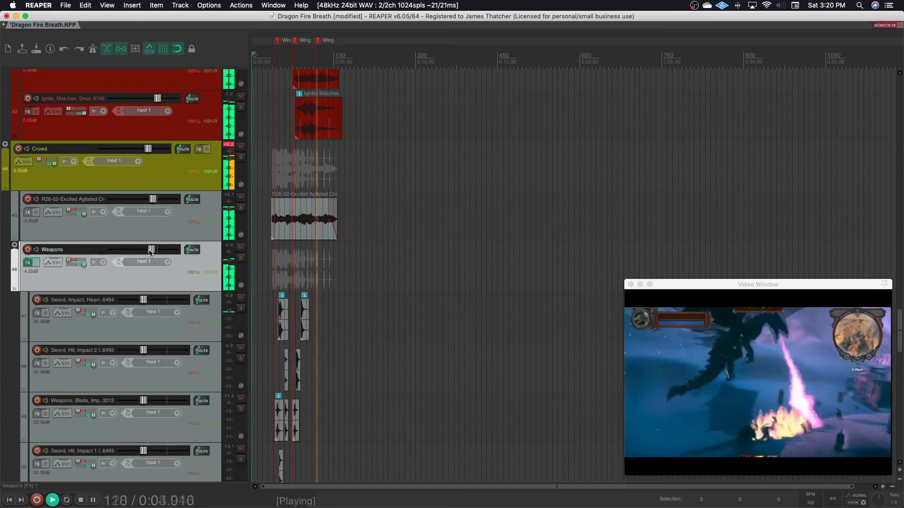
key("space")
Open the ROAR folder's effects and examine the UAD SSL G Bus Compressor's gain reduction during playback
scroll(190, 158, "up", 10)
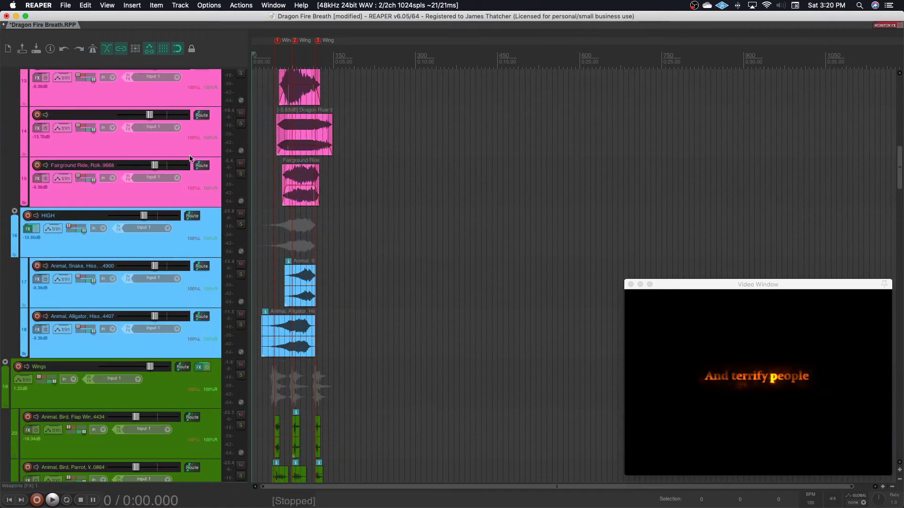
scroll(190, 158, "up", 4)
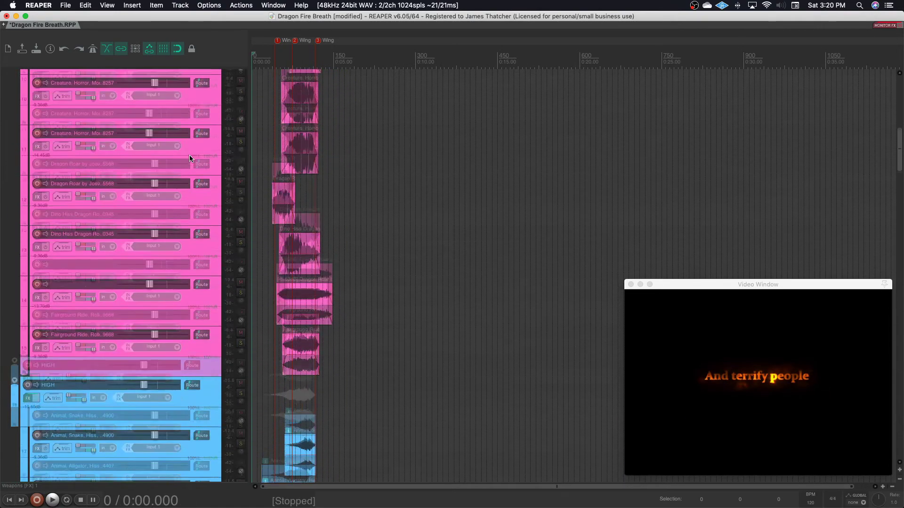
scroll(190, 158, "up", 4)
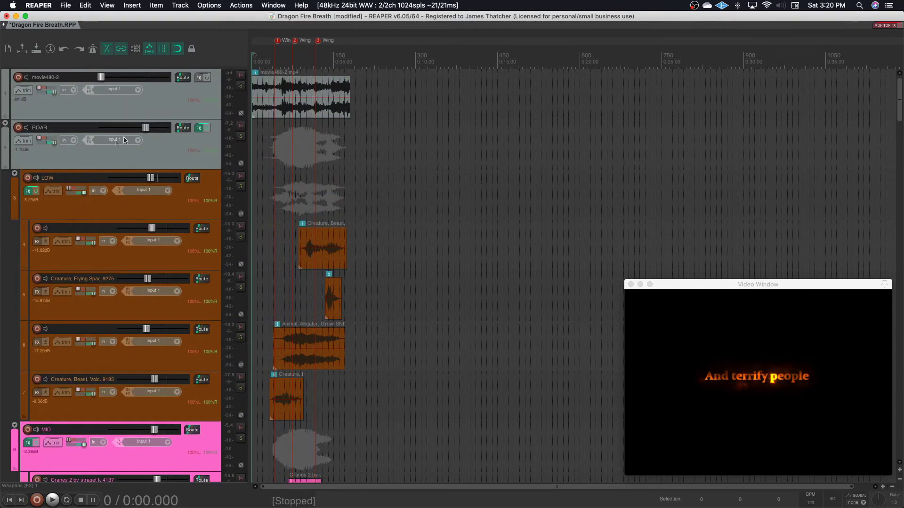
left_click(200, 129)
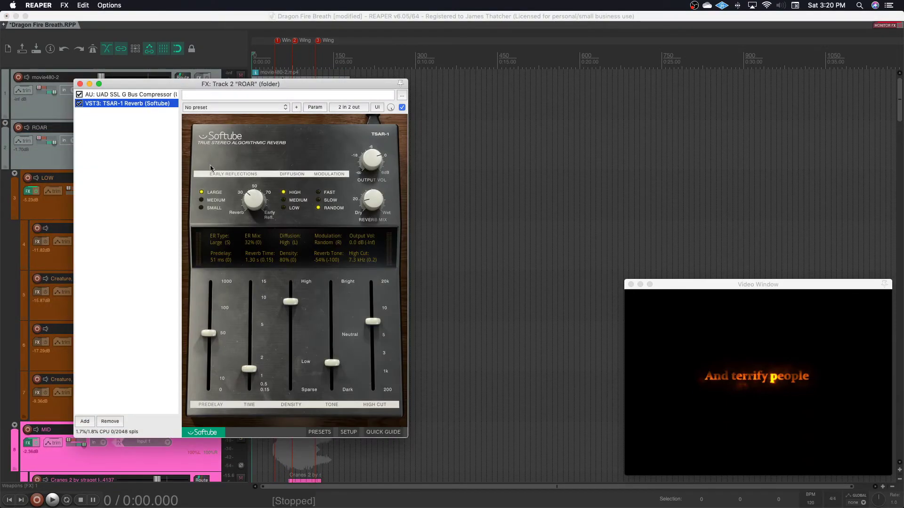
left_click(127, 94)
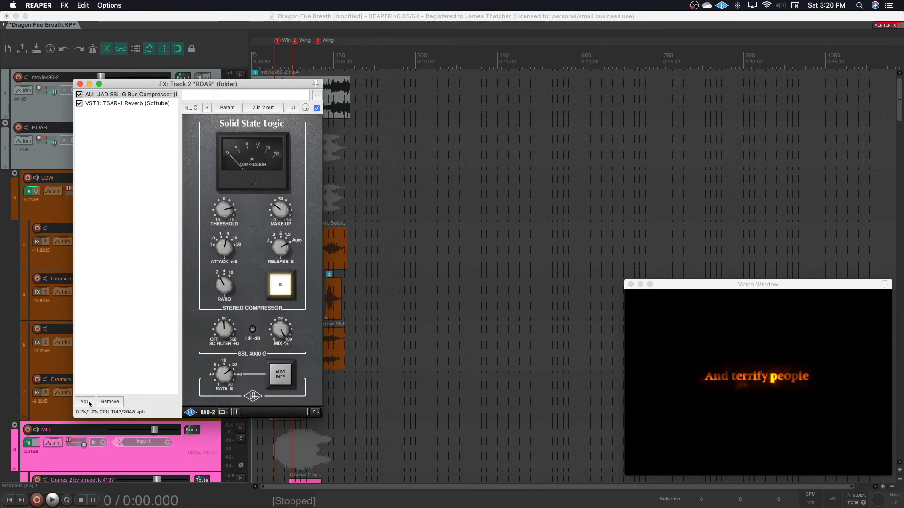
key("space")
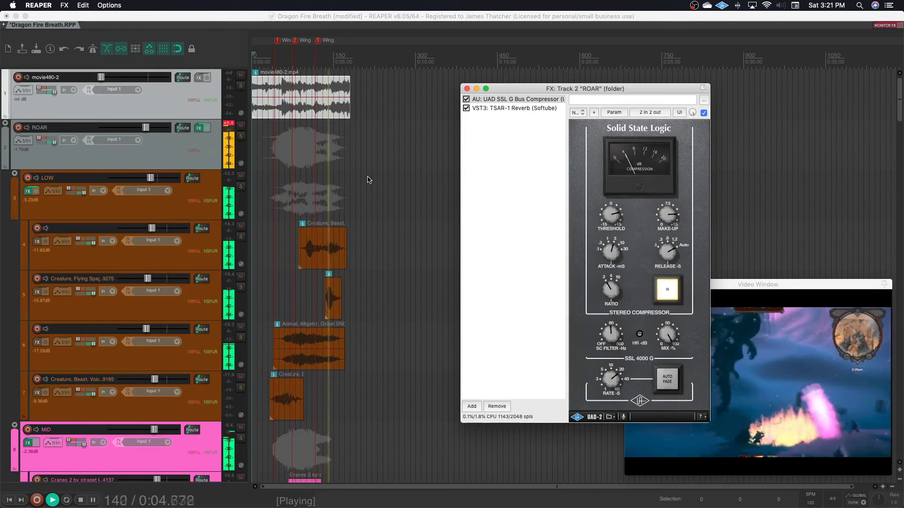
key("space")
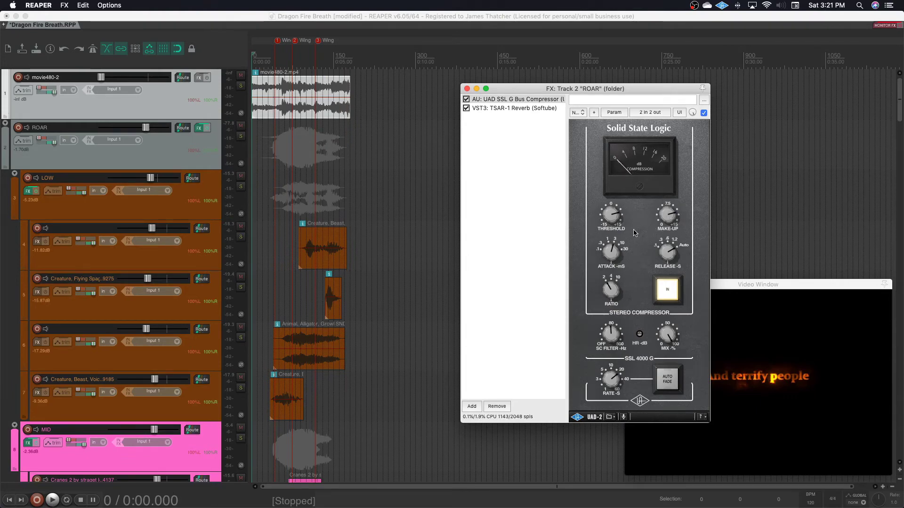
Add the Waves L1 limiter Stereo to the ROAR folder's effects and place it before the TSAR-1 Reverb
left_click(471, 407)
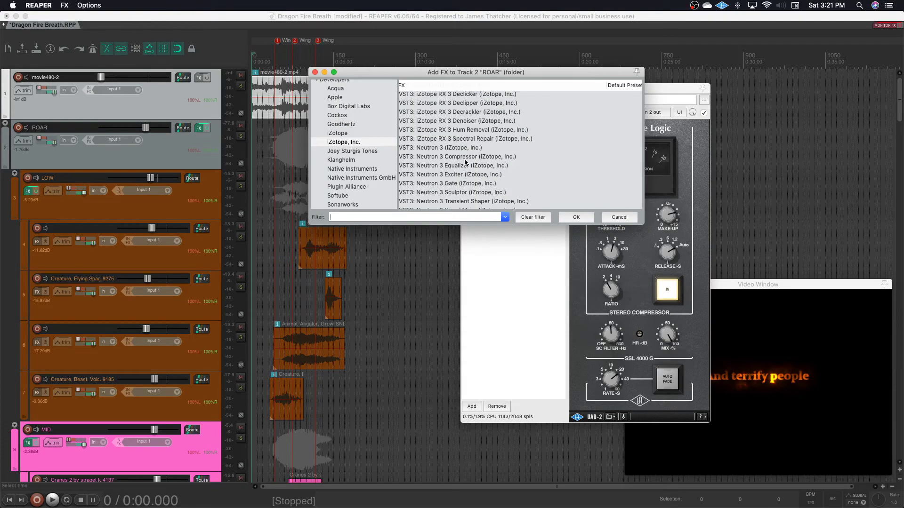
scroll(474, 191, "down", 5)
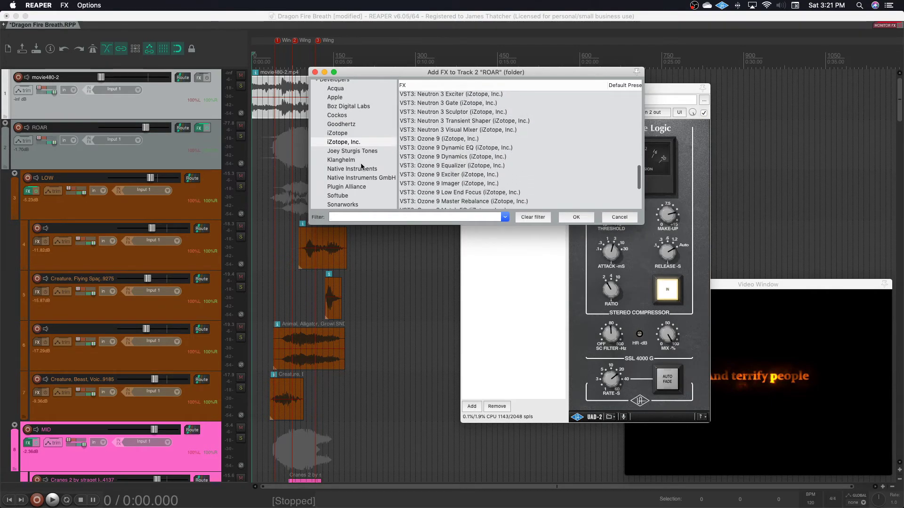
scroll(361, 167, "down", 2)
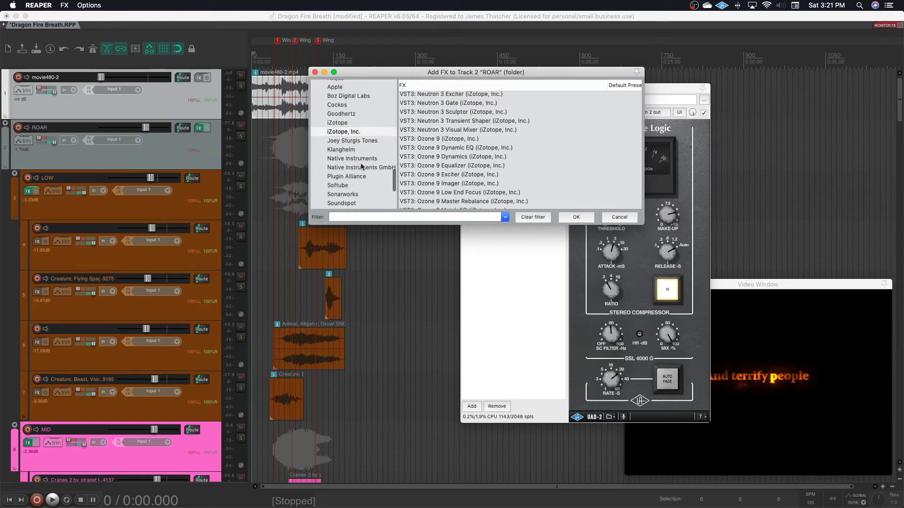
left_click(576, 217)
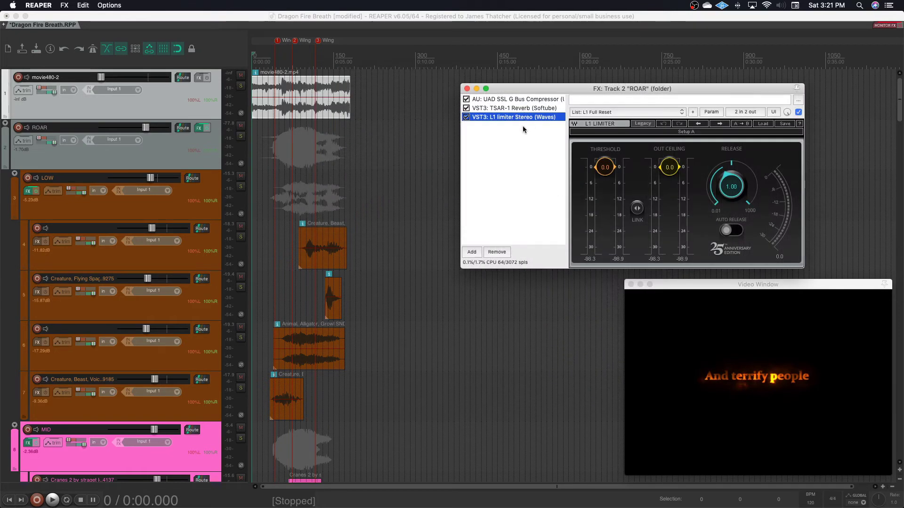
left_click_drag(524, 112, 523, 134)
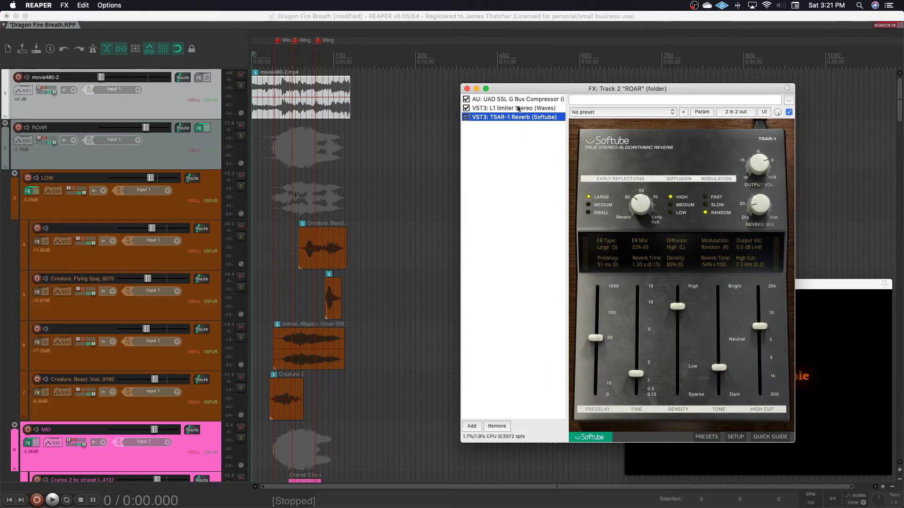
Set the L1 limiter's threshold to -7.0 and its out ceiling to -1.0, leaving the two unlinked
left_click(518, 108)
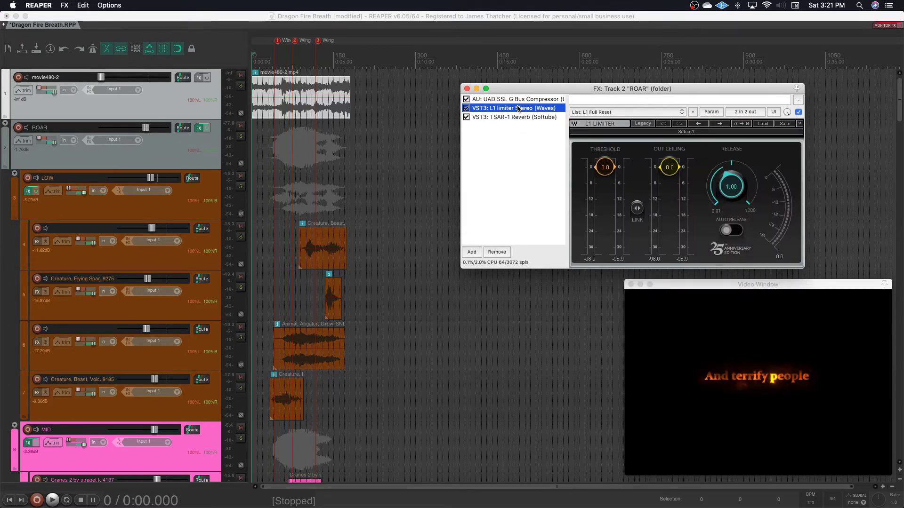
left_click(637, 208)
left_click_drag(605, 167, 605, 186)
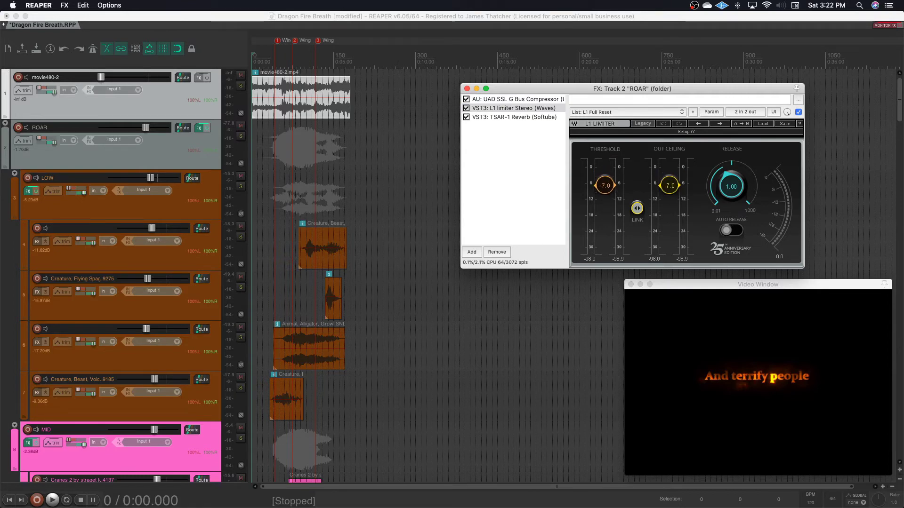
left_click(637, 208)
left_click_drag(668, 185, 669, 169)
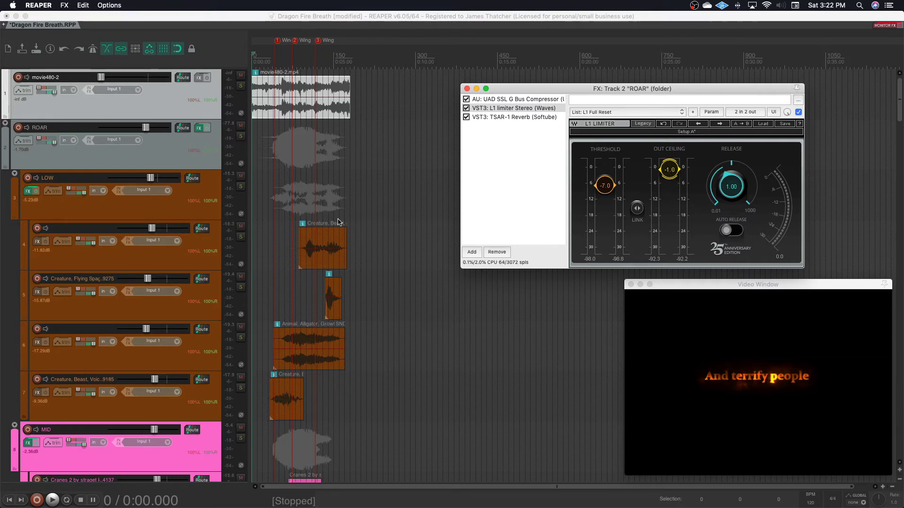
Play the mix, lower the L1 limiter's out ceiling to about -3 and clear the ROAR folder's clipped peak meter
key("space")
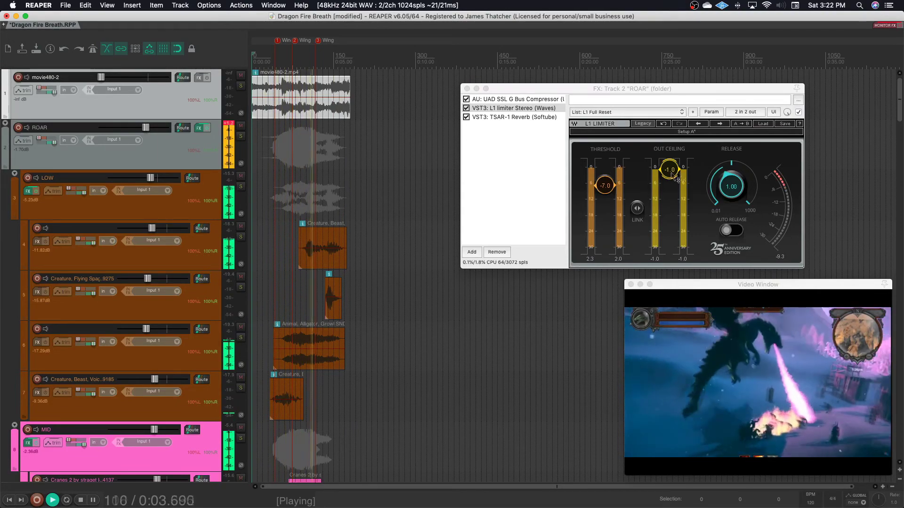
left_click(680, 175)
left_click_drag(668, 170, 671, 181)
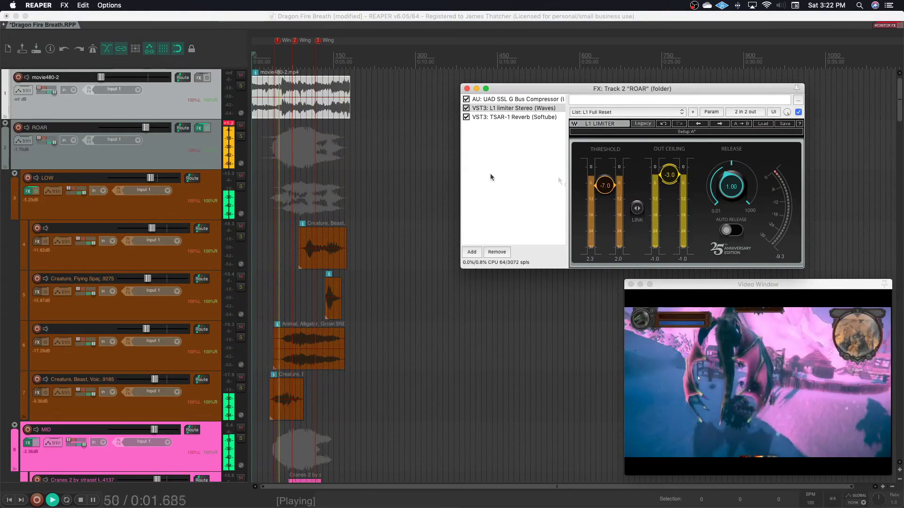
left_click(248, 149)
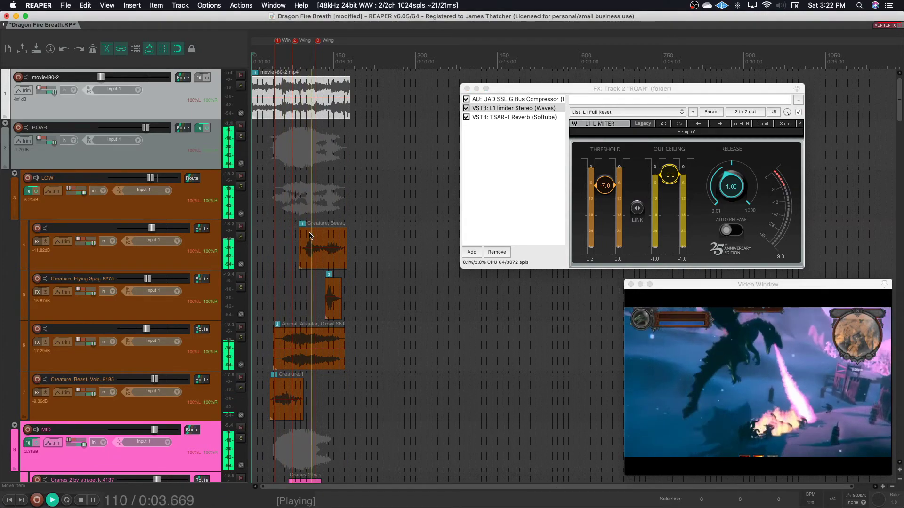
left_click_drag(669, 175, 669, 173)
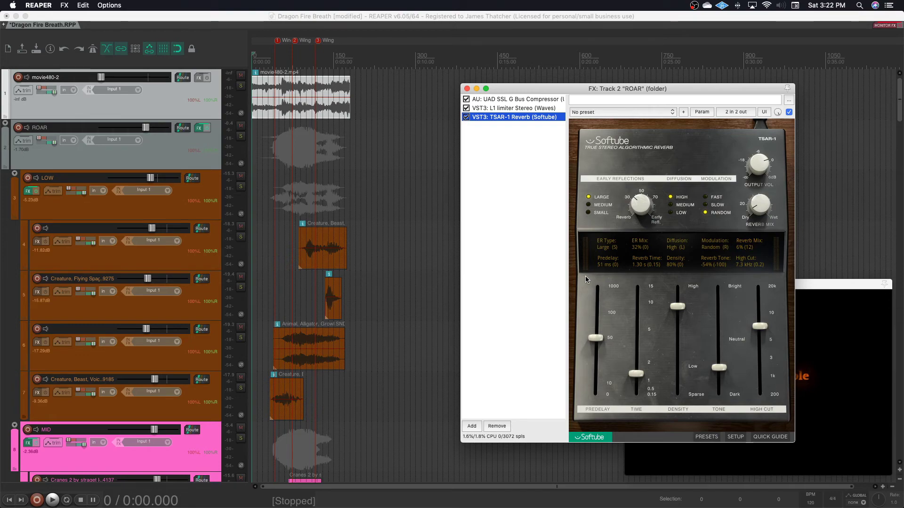
Fine-tune the TSAR-1 Reverb on the ROAR folder, close its effects window and audition the full mix
left_click_drag(638, 207, 637, 201)
left_click(467, 88)
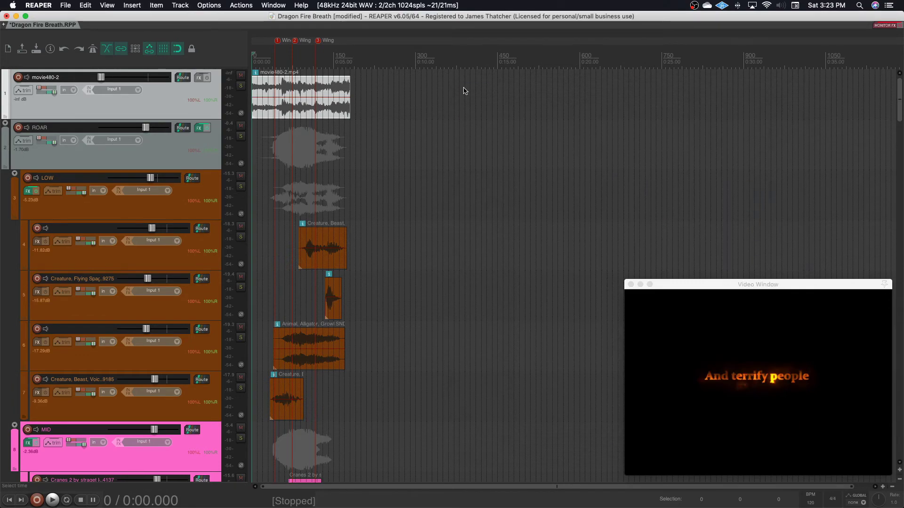
key("space")
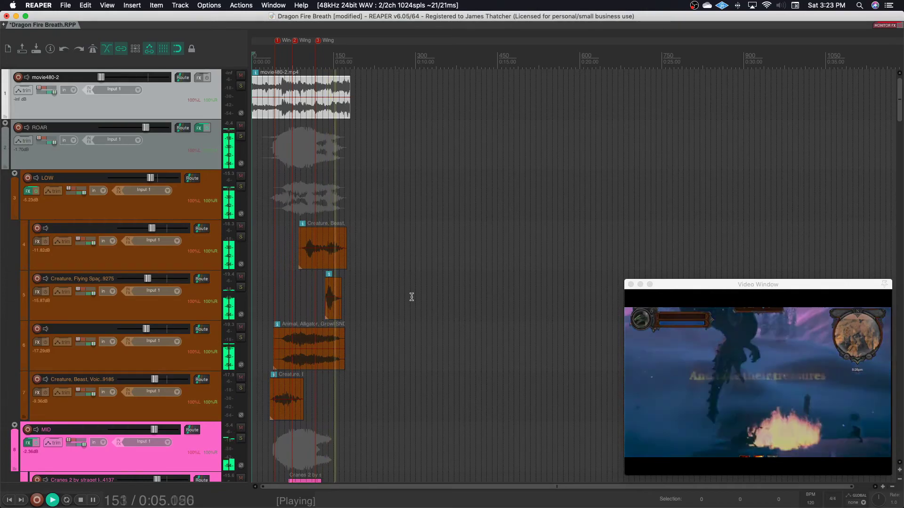
key("space")
Play the mix while watching the levels of the Crowd and Weapons folders
scroll(352, 326, "down", 15)
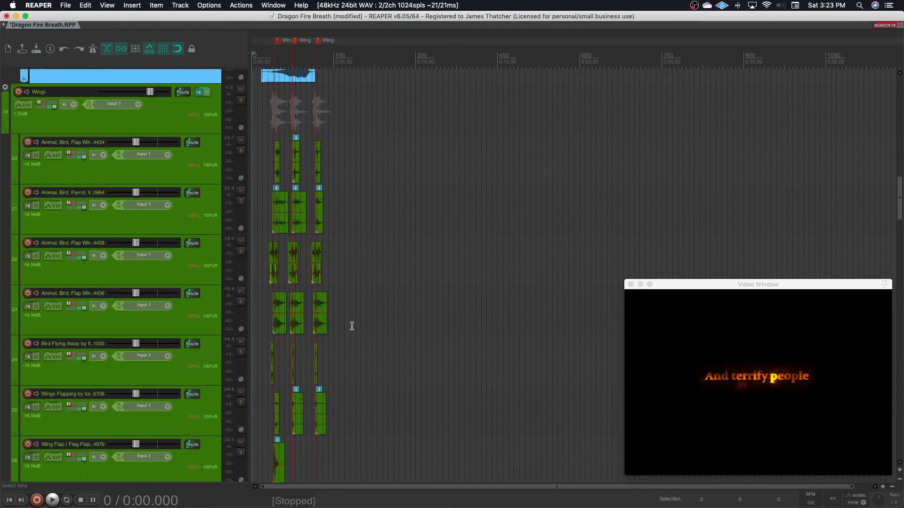
scroll(517, 246, "down", 15)
key("space")
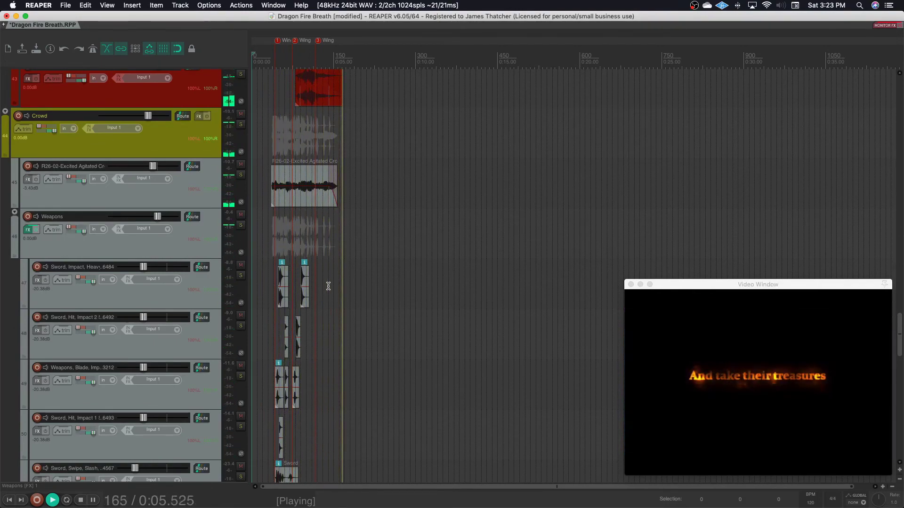
key("space")
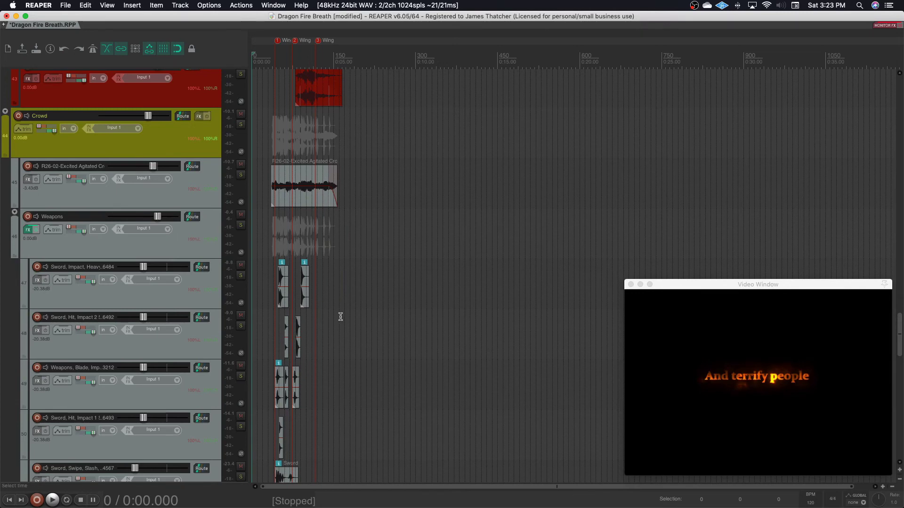
Review the whole track stack from ROAR through Wings, FLAMES and Weapons, and play the finished mix
scroll(316, 268, "up", 20)
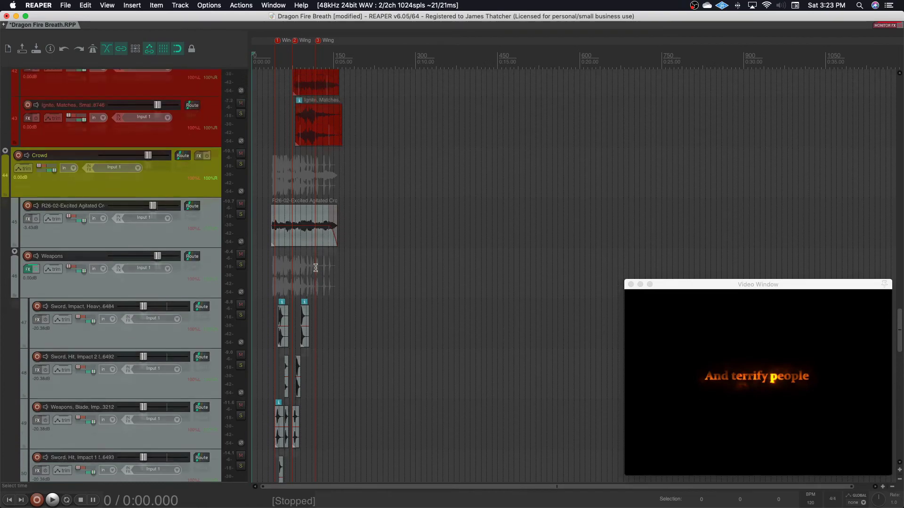
scroll(315, 267, "up", 3)
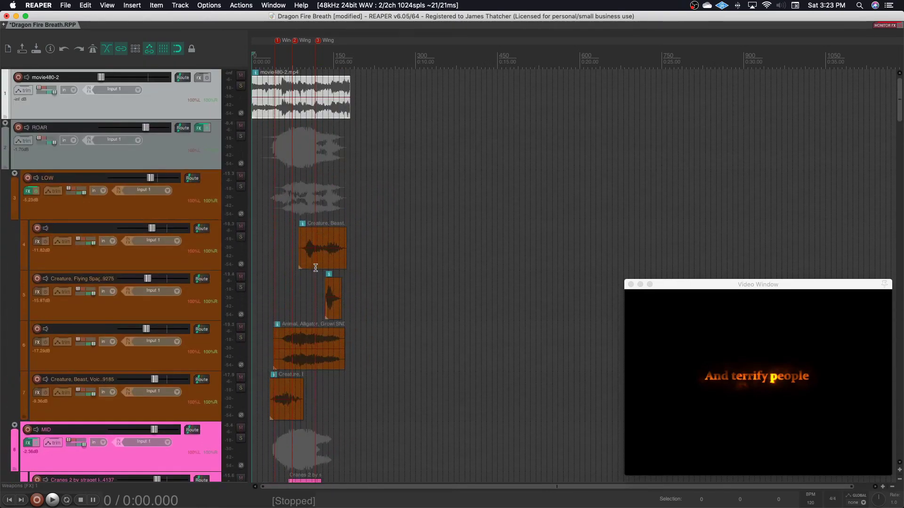
scroll(315, 267, "down", 10)
scroll(316, 267, "down", 8)
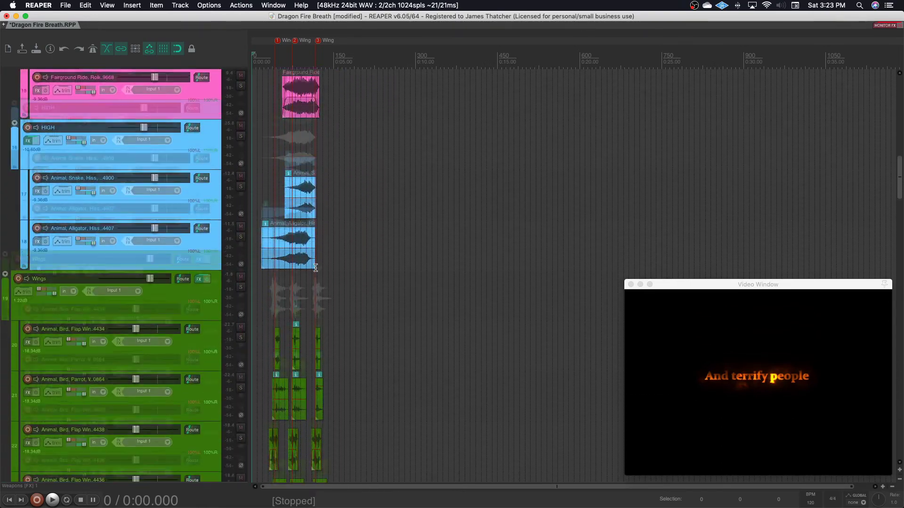
scroll(315, 268, "down", 11)
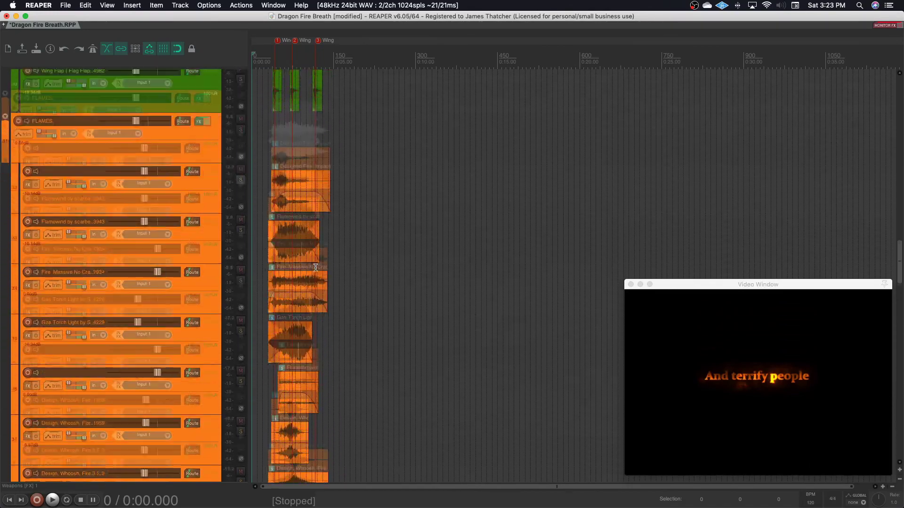
scroll(315, 268, "down", 5)
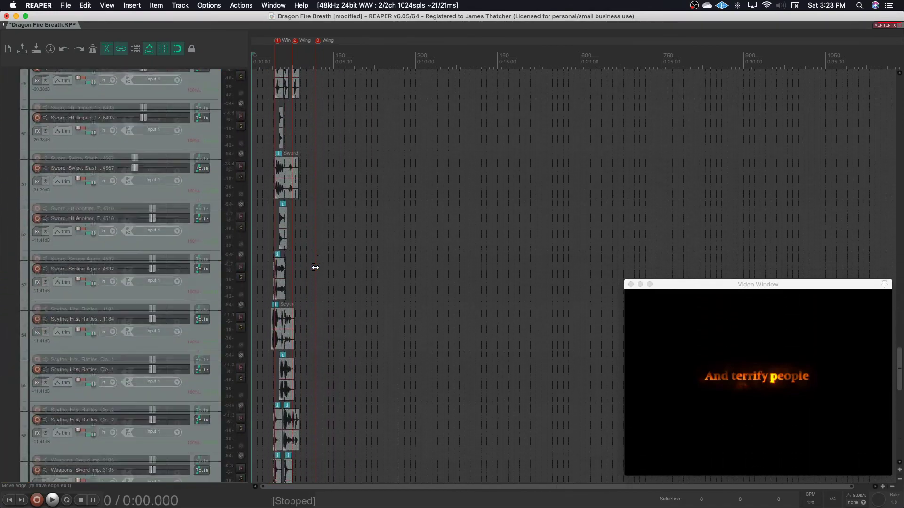
scroll(315, 267, "up", 20)
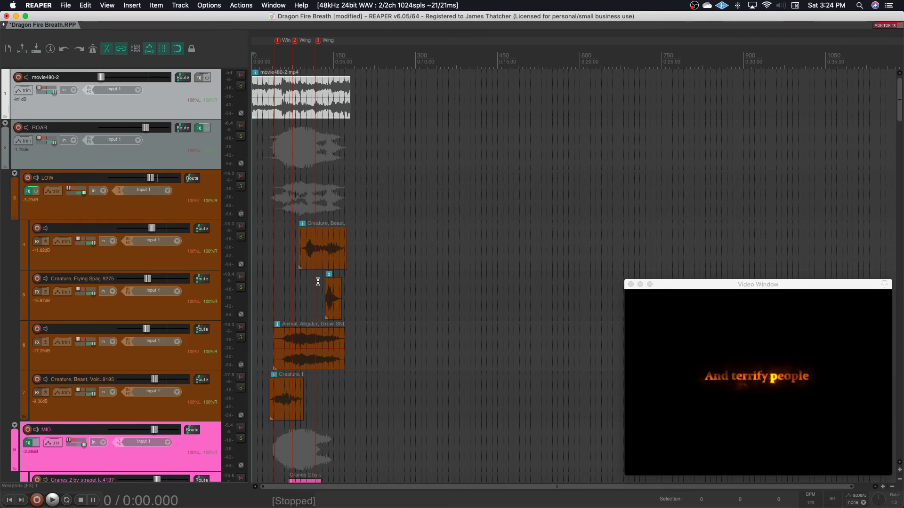
key("space")
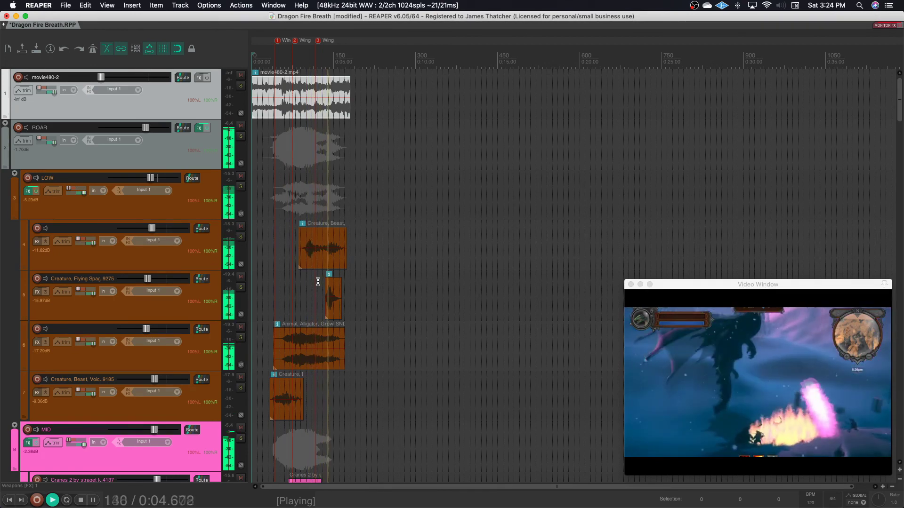
key("space")
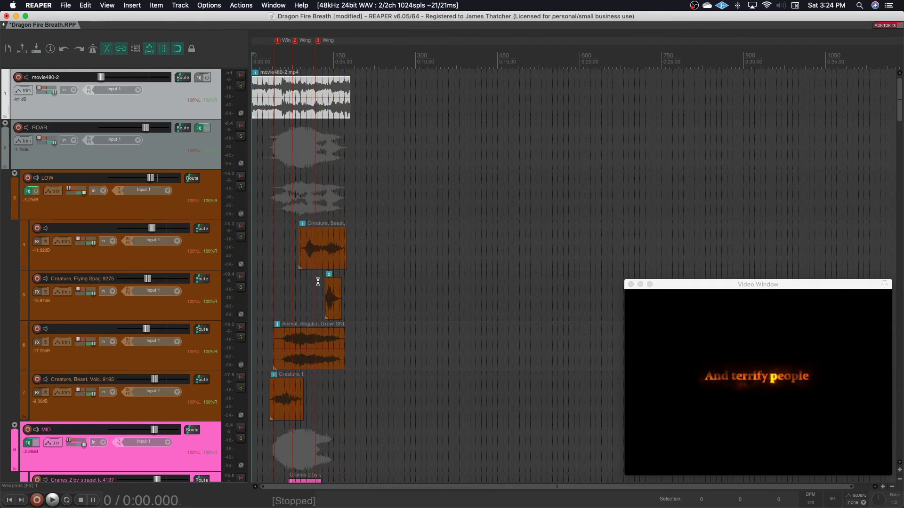